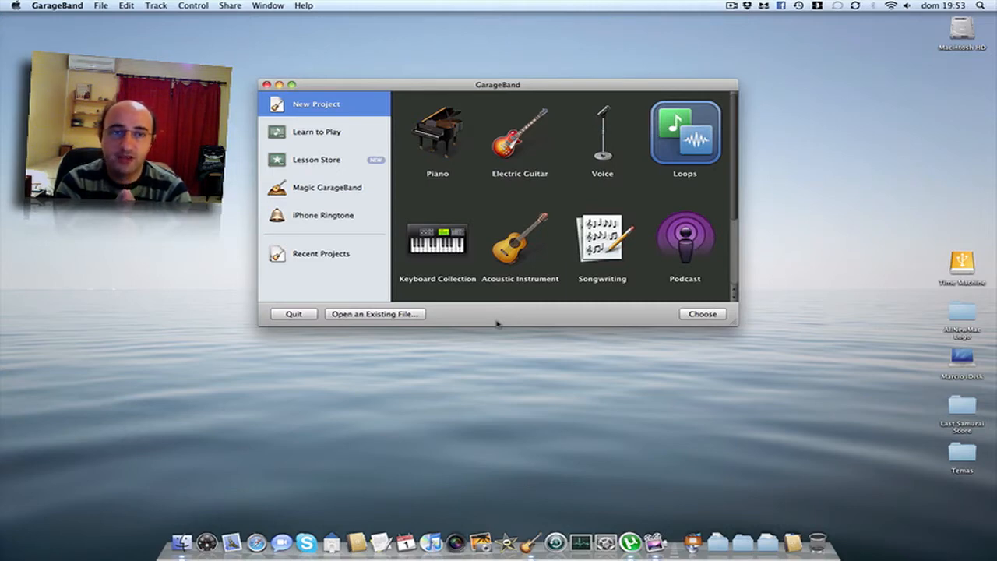
Browse the template grid and select the Piano template.
scroll(606, 245, "down", 3)
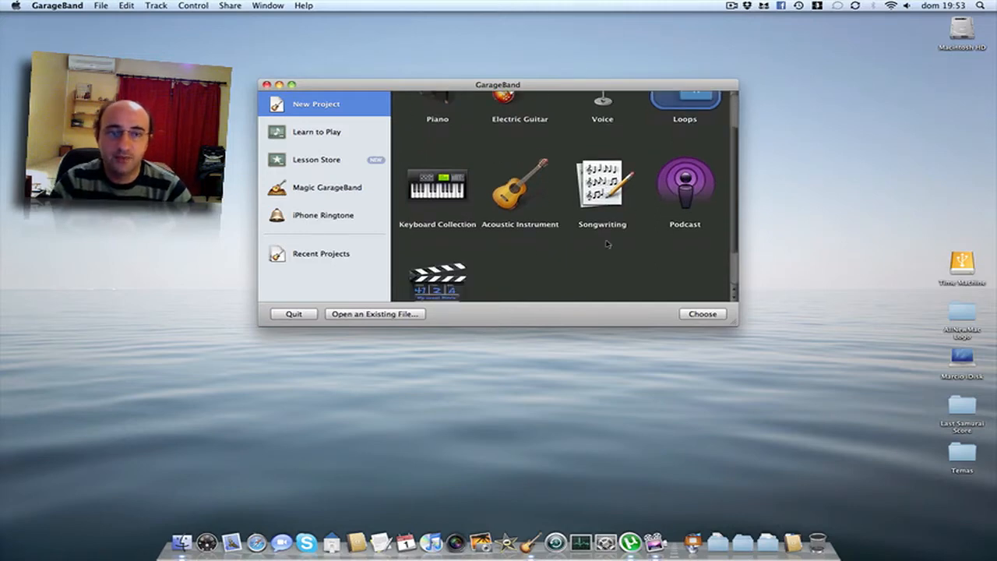
scroll(606, 245, "up", 3)
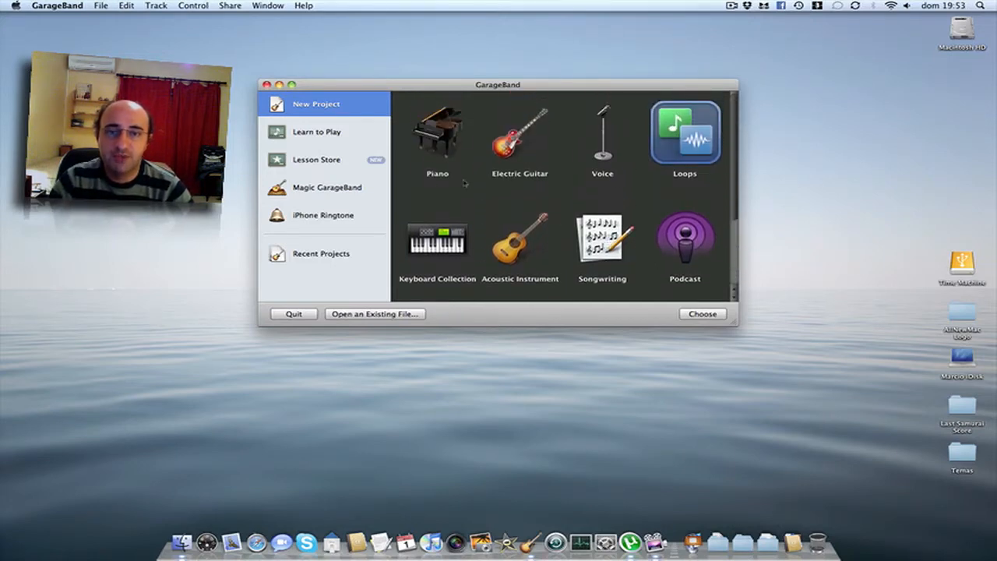
scroll(507, 225, "down", 5)
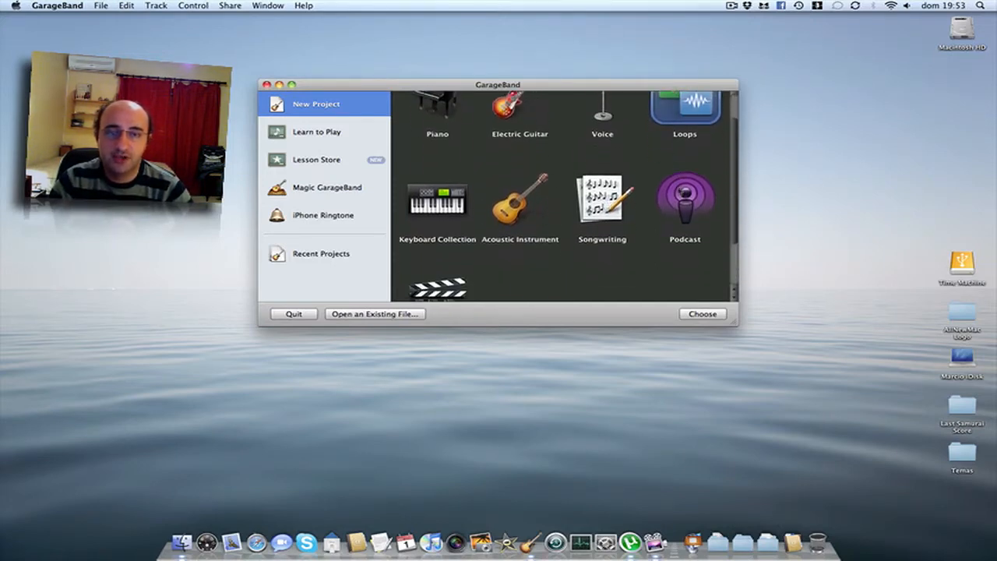
scroll(508, 225, "up", 5)
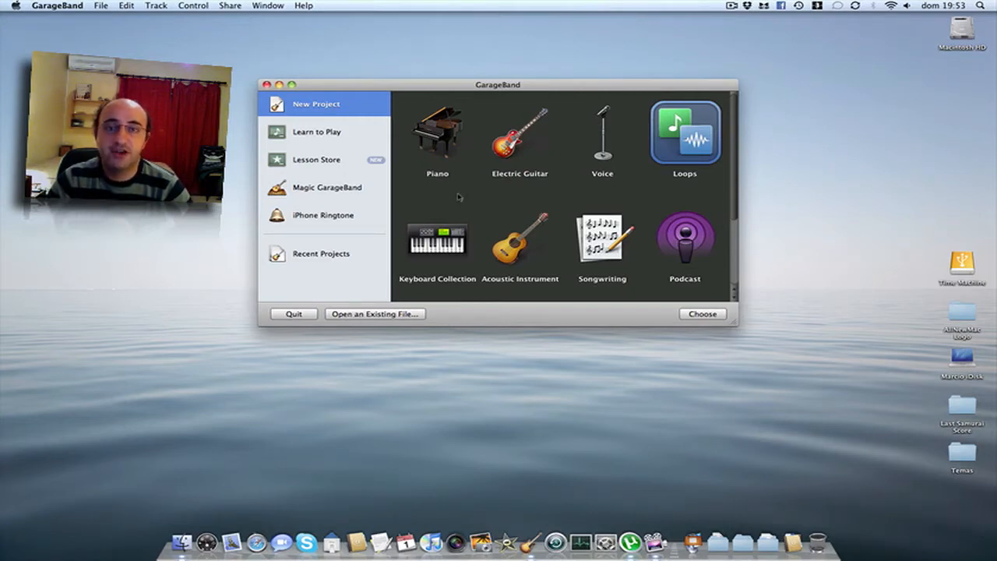
left_click(443, 139)
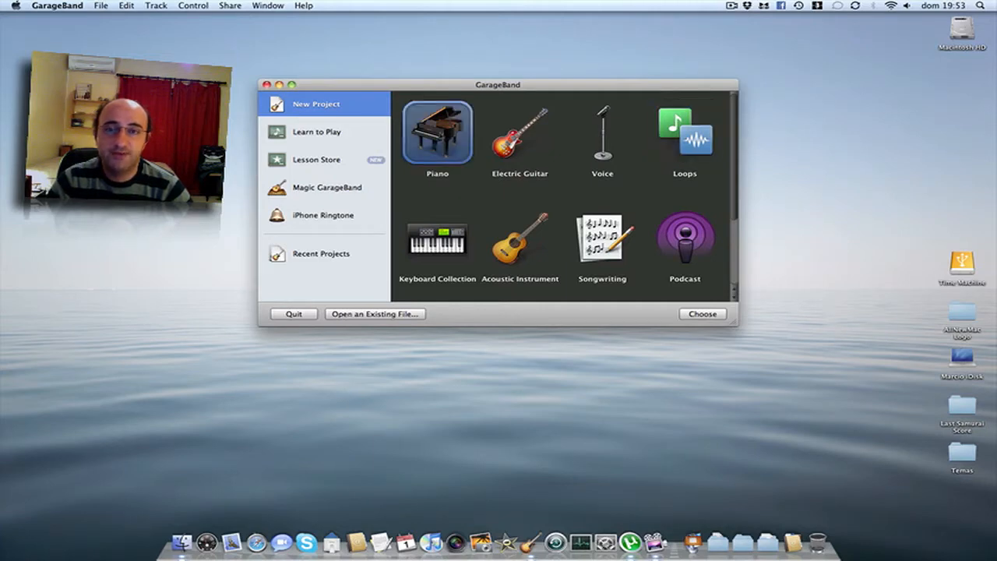
Create the 'My Song' piano project at 120 bpm, 4/4, in C major.
left_click(697, 314)
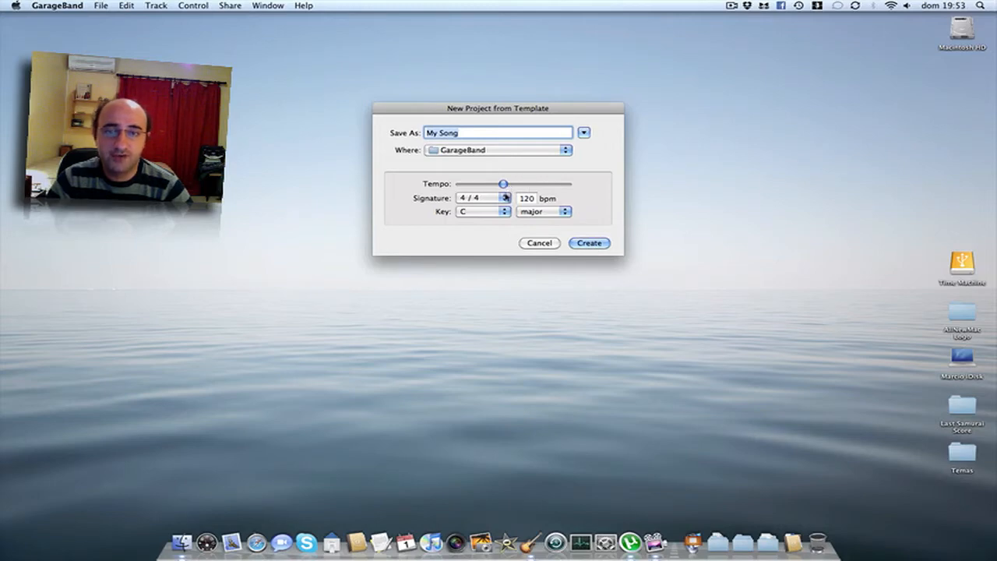
left_click(506, 198)
left_click(505, 198)
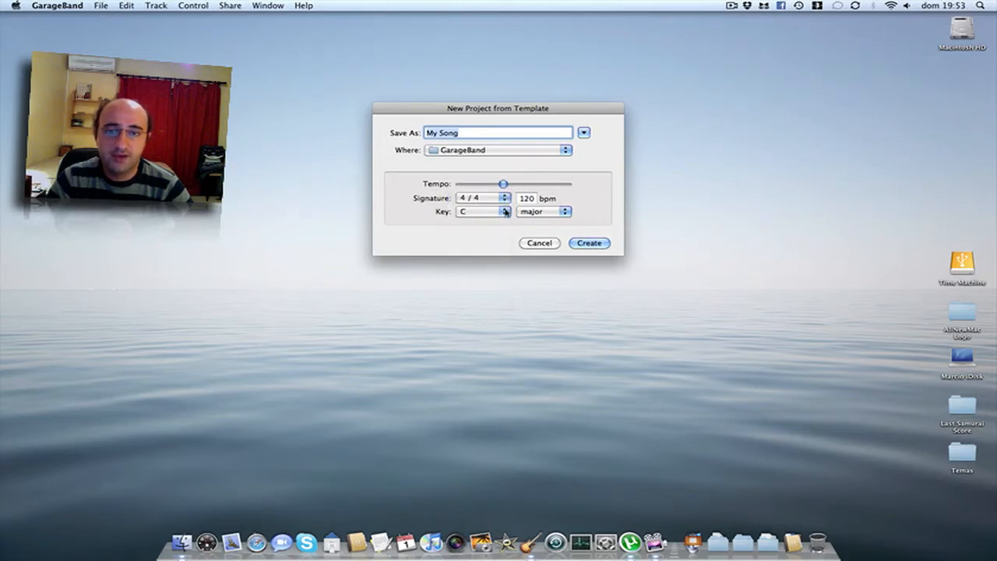
left_click(505, 211)
left_click(563, 213)
left_click(566, 213)
left_click(592, 207)
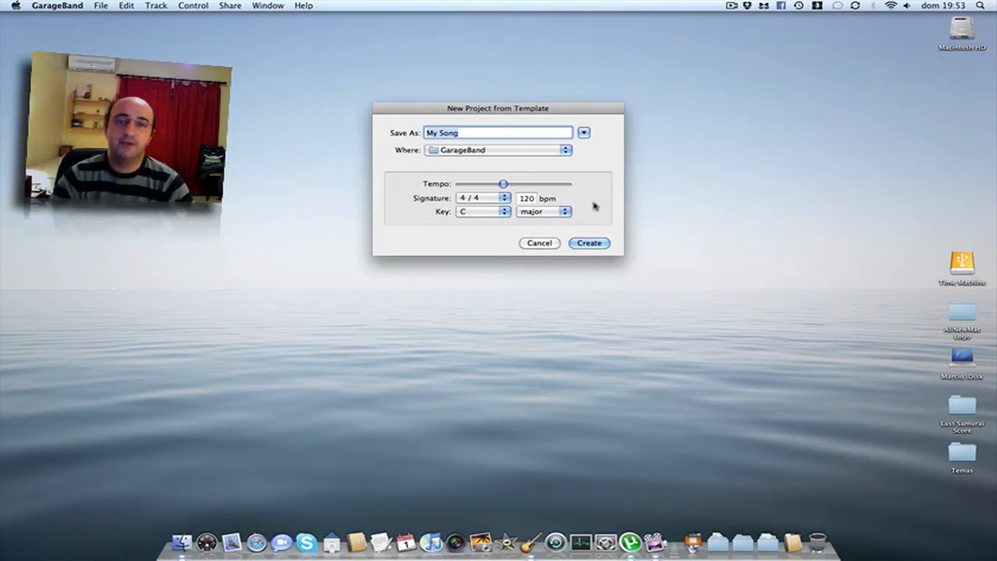
left_click(590, 243)
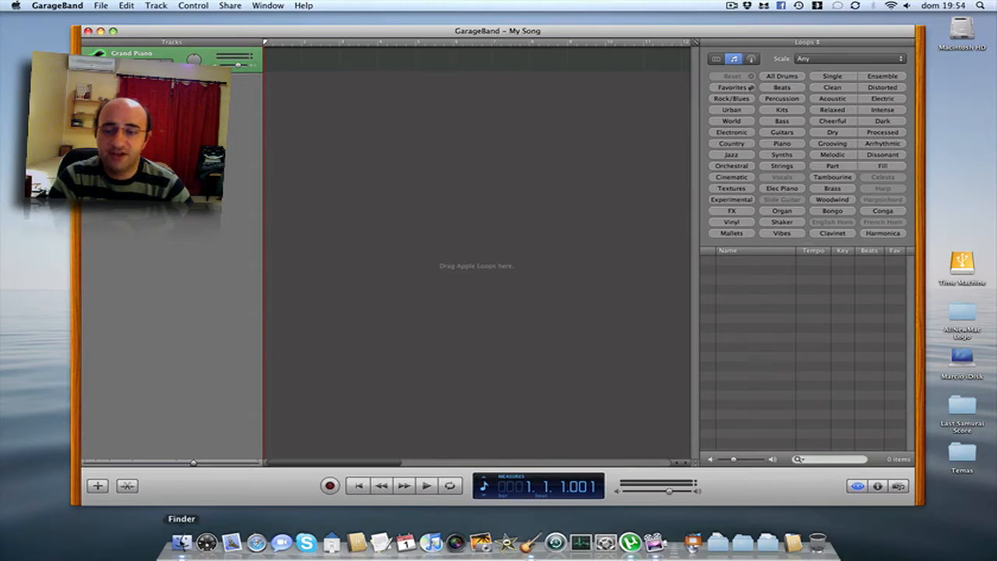
left_click(182, 543)
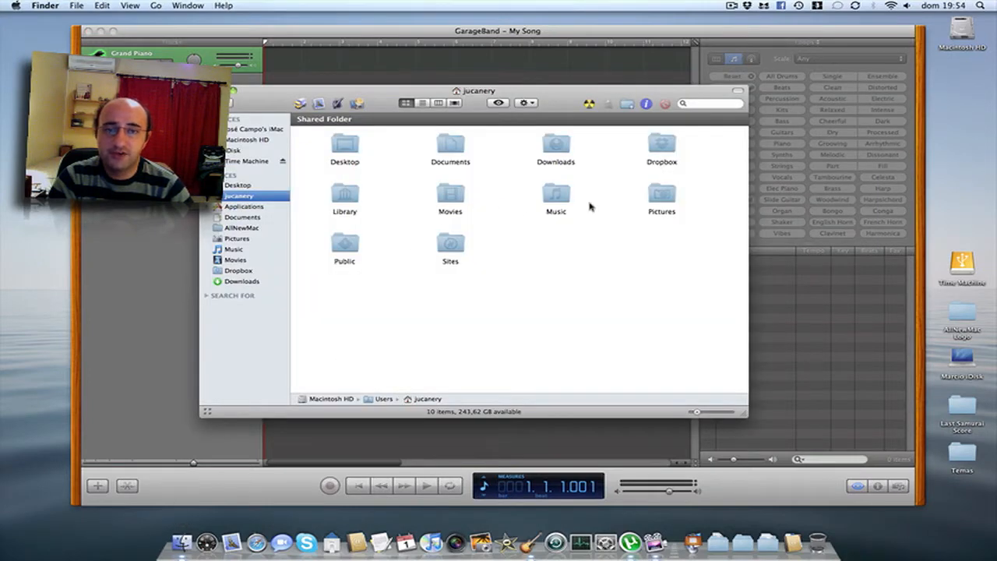
double_click(551, 196)
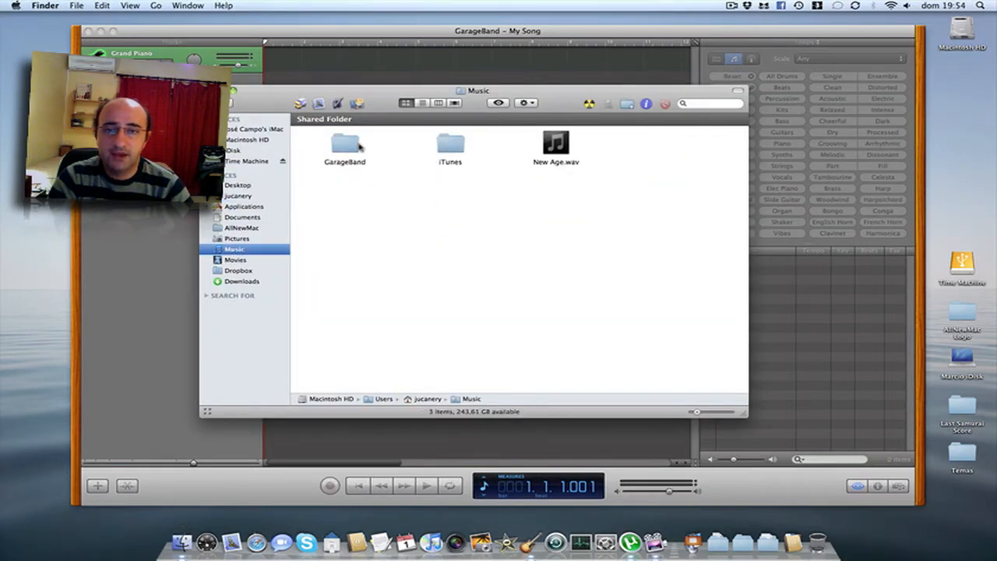
double_click(360, 147)
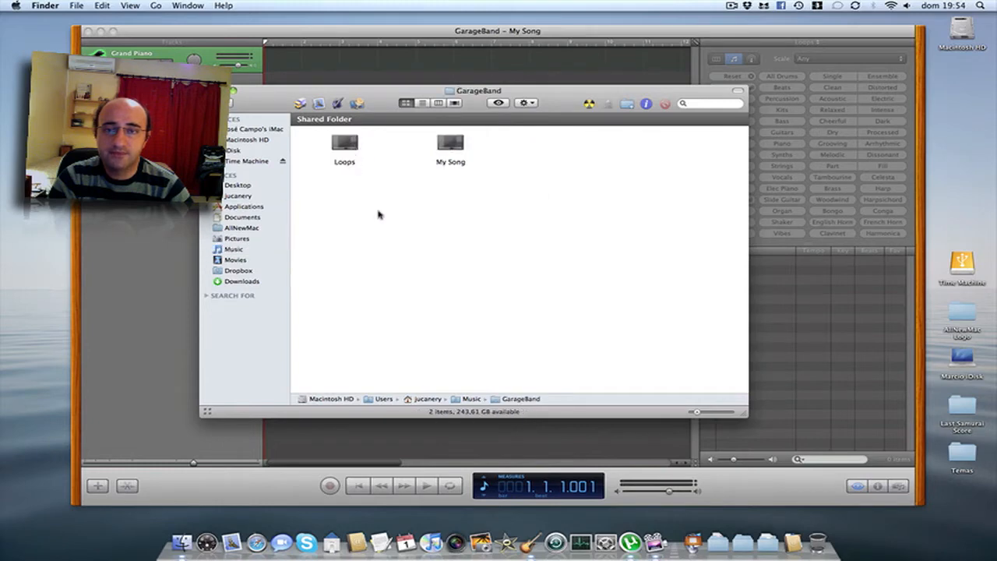
left_click(451, 144)
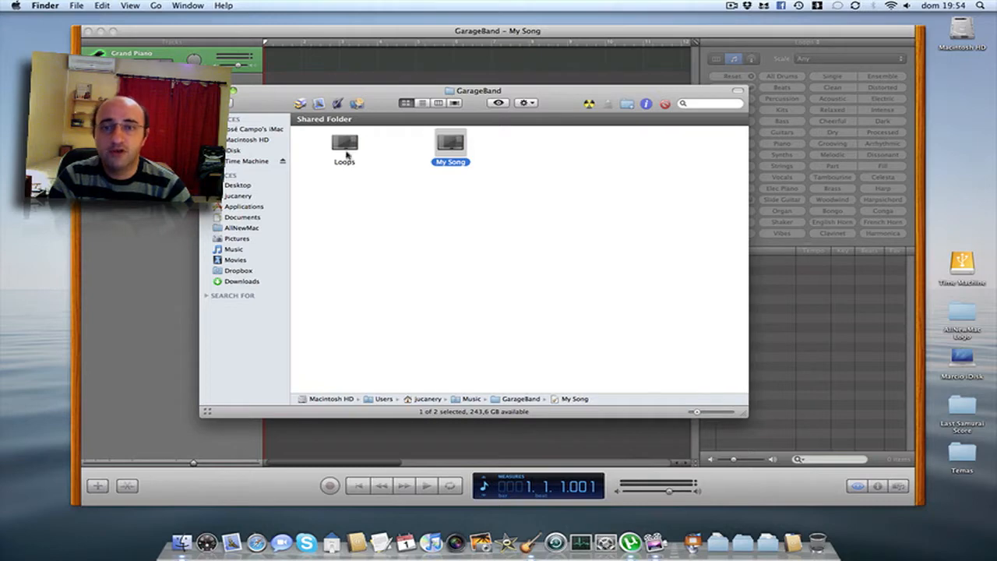
left_click(442, 212)
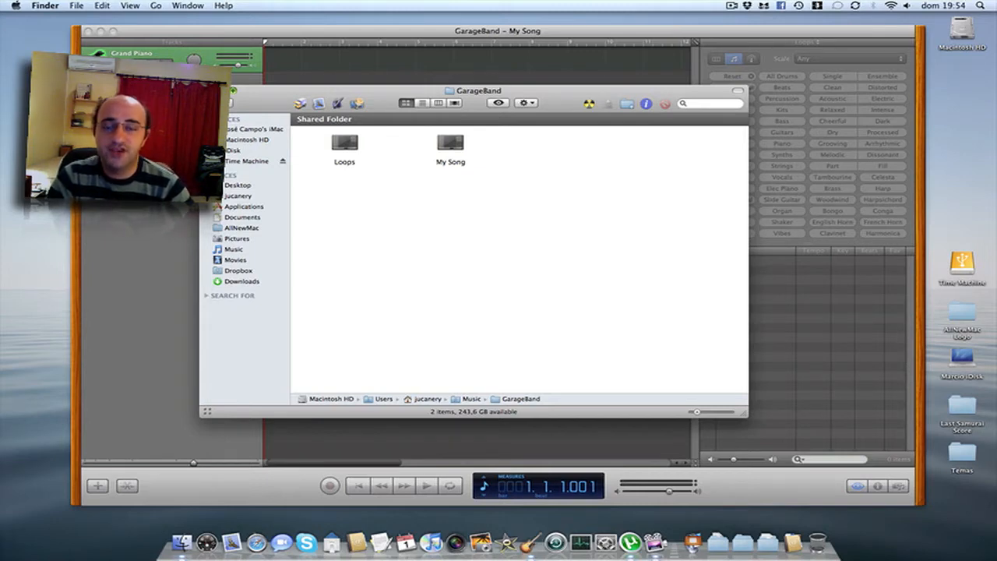
key("super+w")
key("super+Tab")
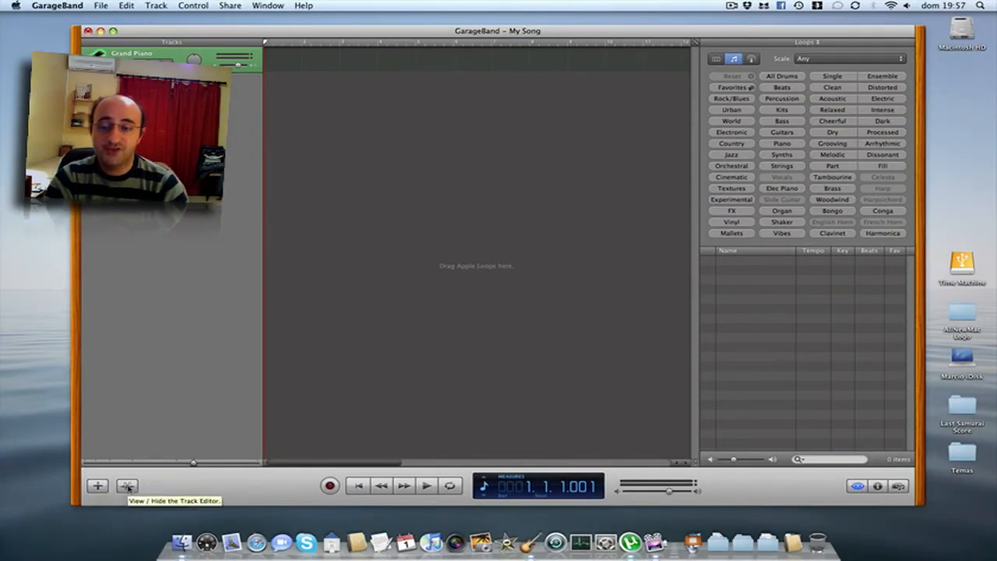
left_click(128, 487)
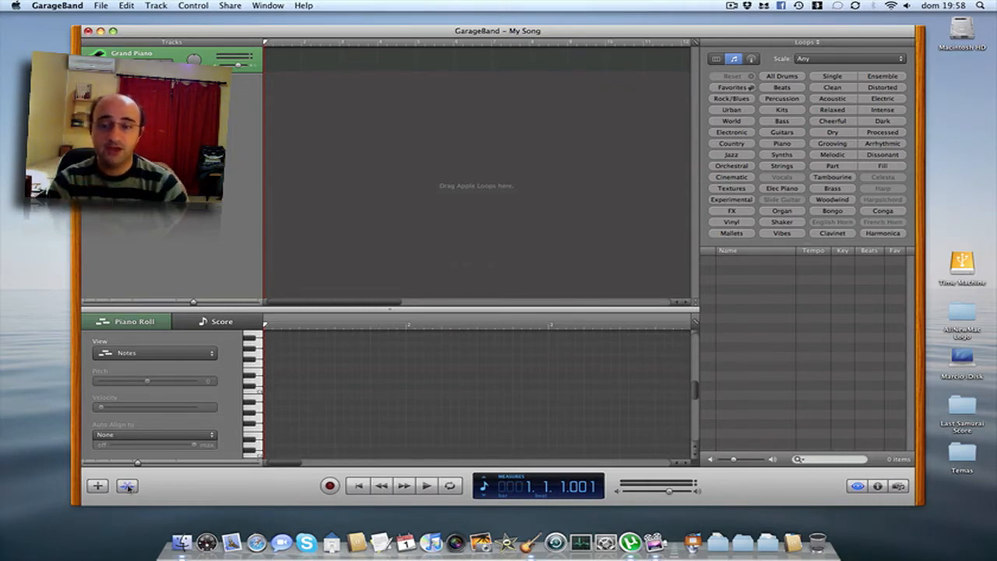
left_click(213, 327)
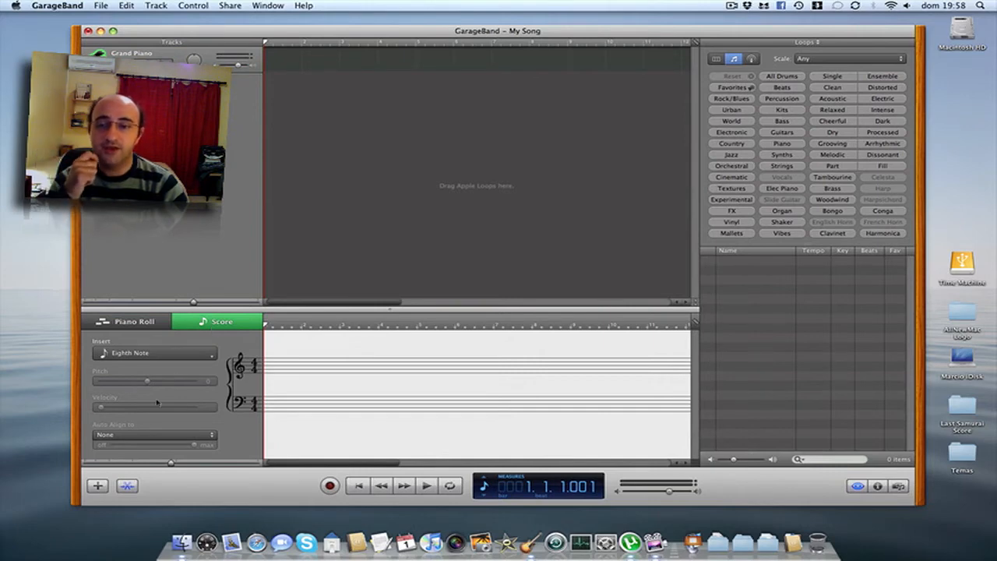
left_click(127, 485)
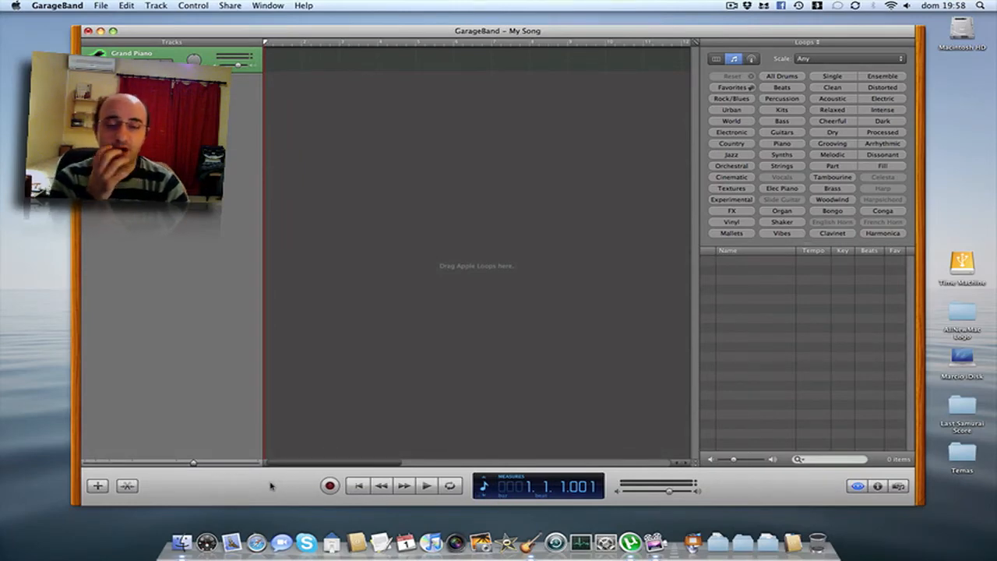
left_click(484, 497)
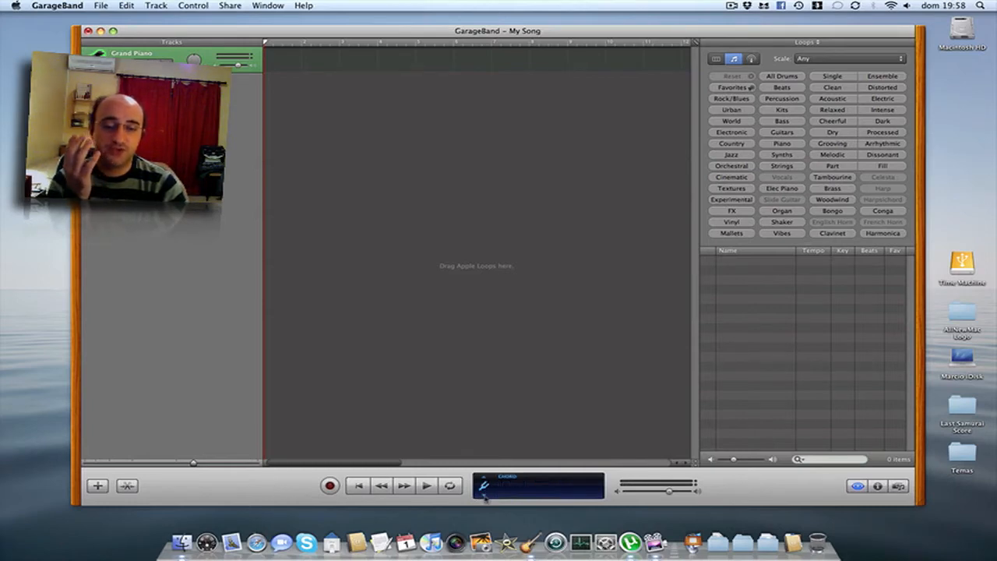
left_click(485, 497)
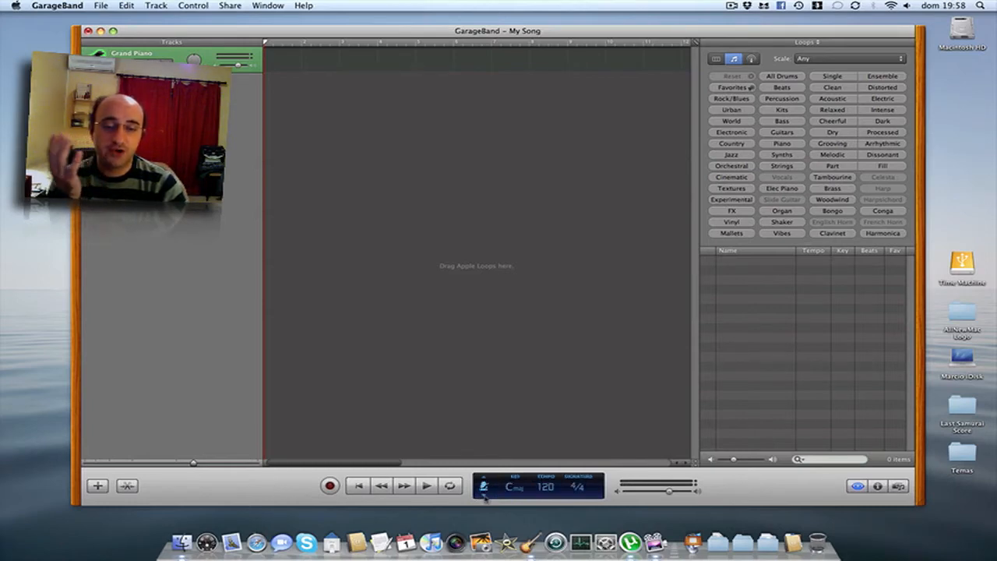
left_click(544, 488)
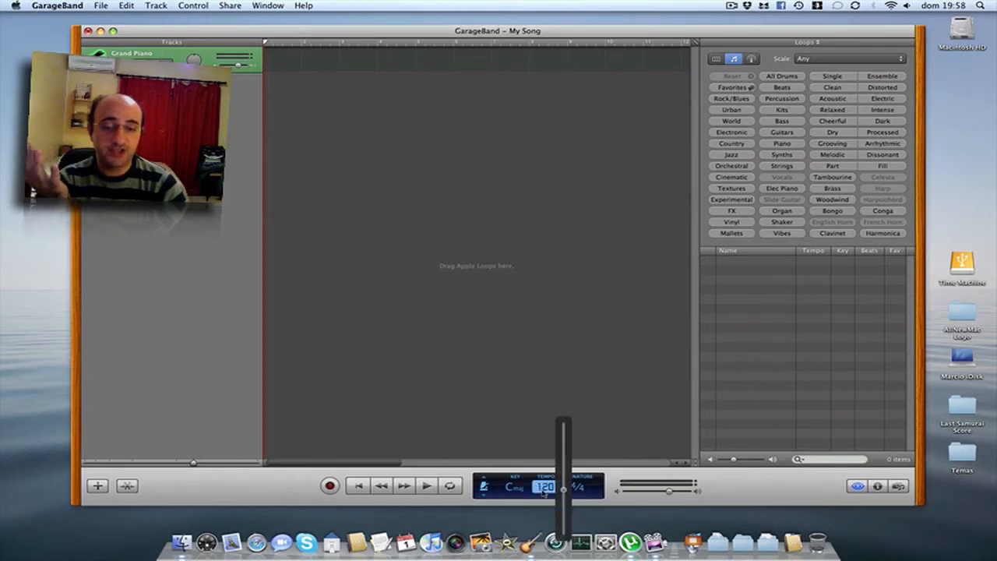
left_click(484, 487)
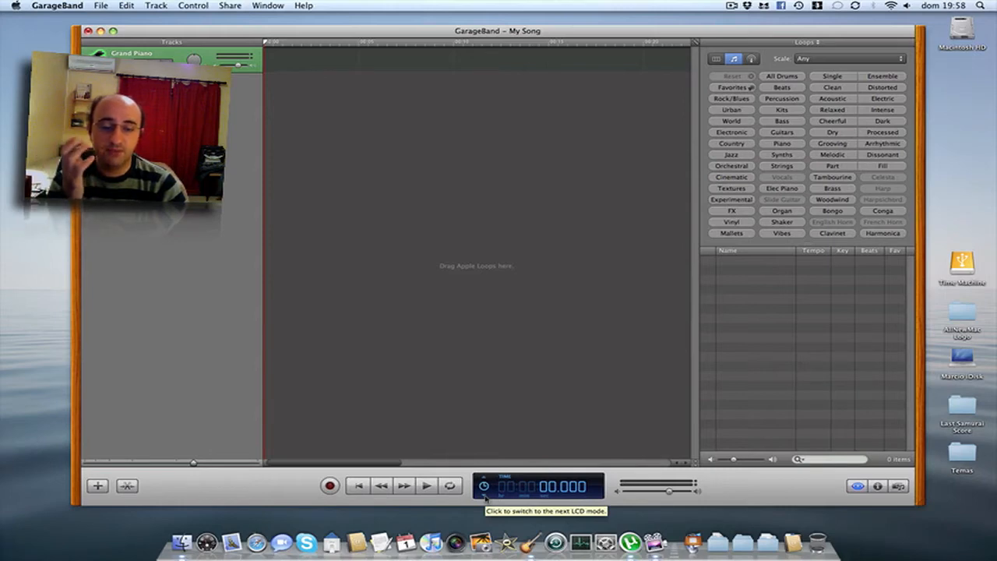
left_click(484, 496)
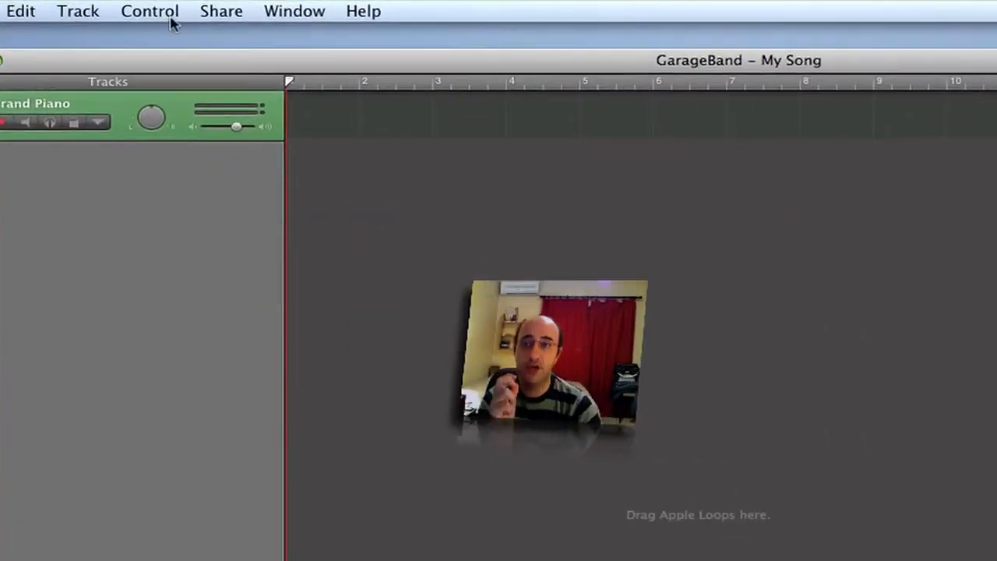
Open the on-screen piano keyboard from the Window menu and move it up and right.
left_click(162, 9)
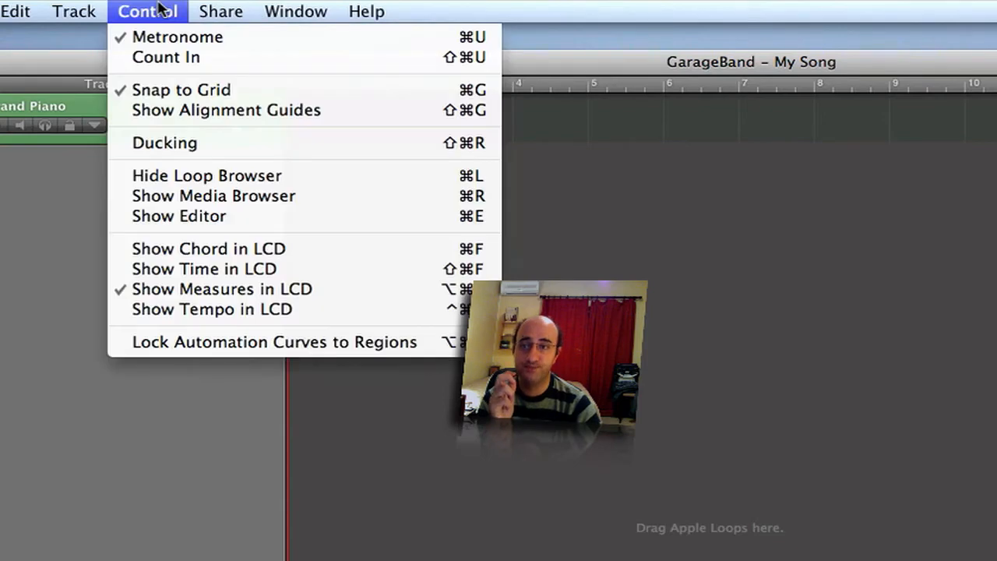
mouse_move(318, 8)
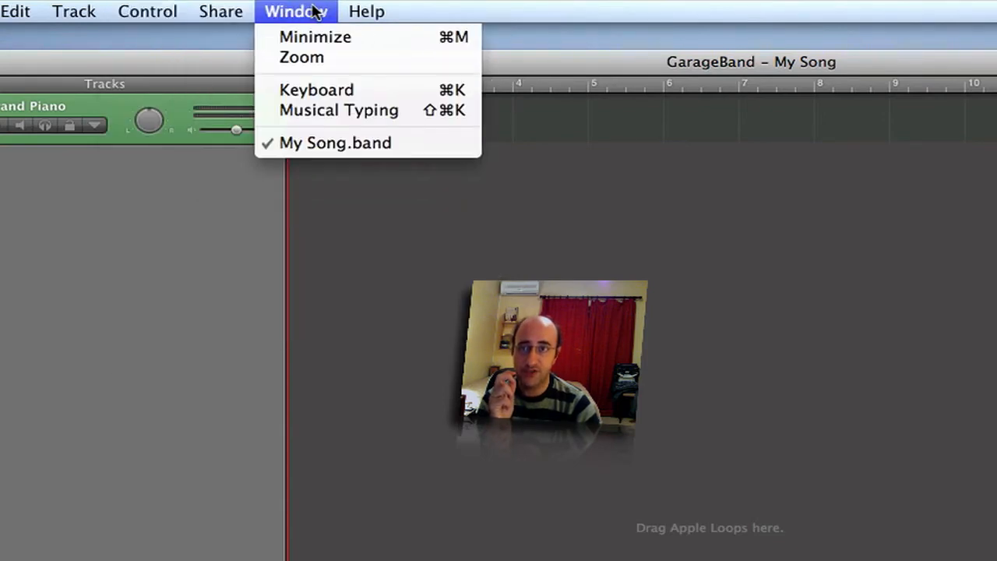
left_click(328, 93)
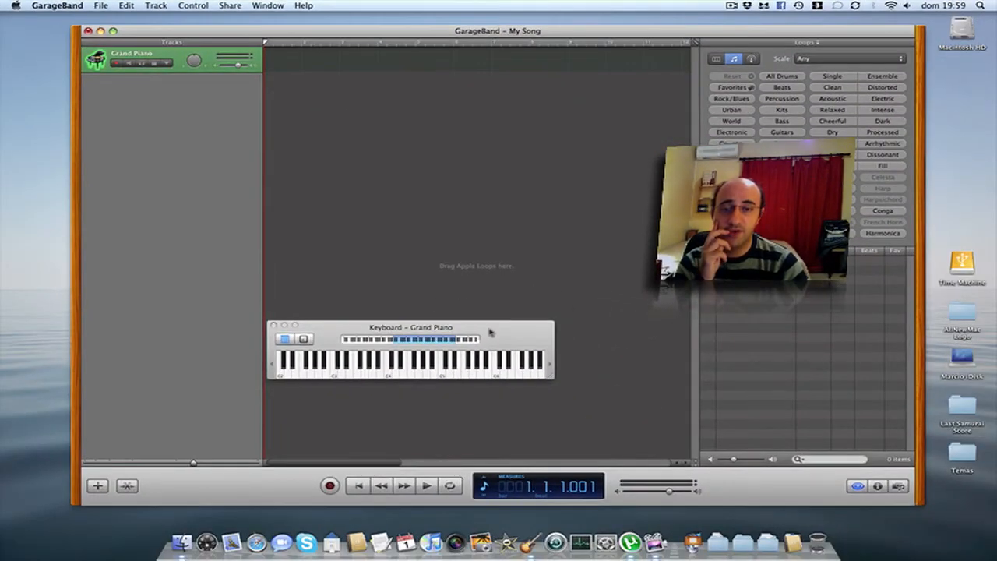
left_click_drag(499, 343, 551, 232)
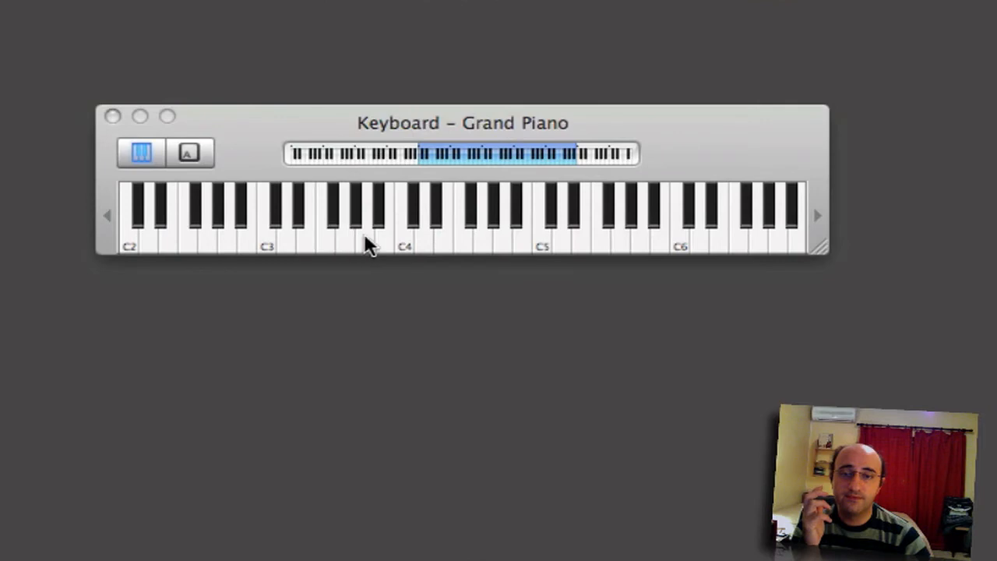
Play A3, C4 and a run down from F4, then switch to Musical Typing.
left_click(365, 235)
left_click(403, 235)
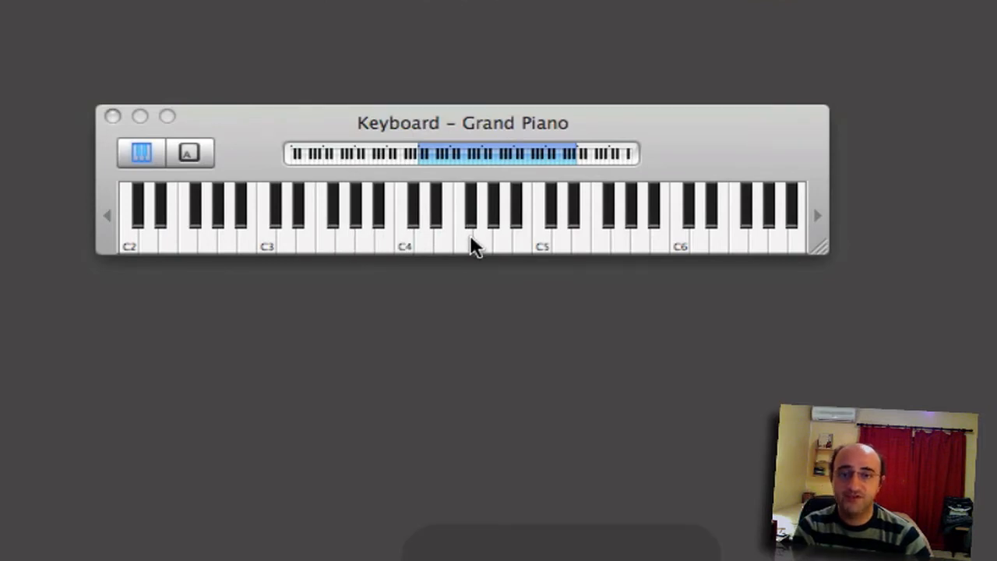
left_click_drag(471, 233, 131, 238)
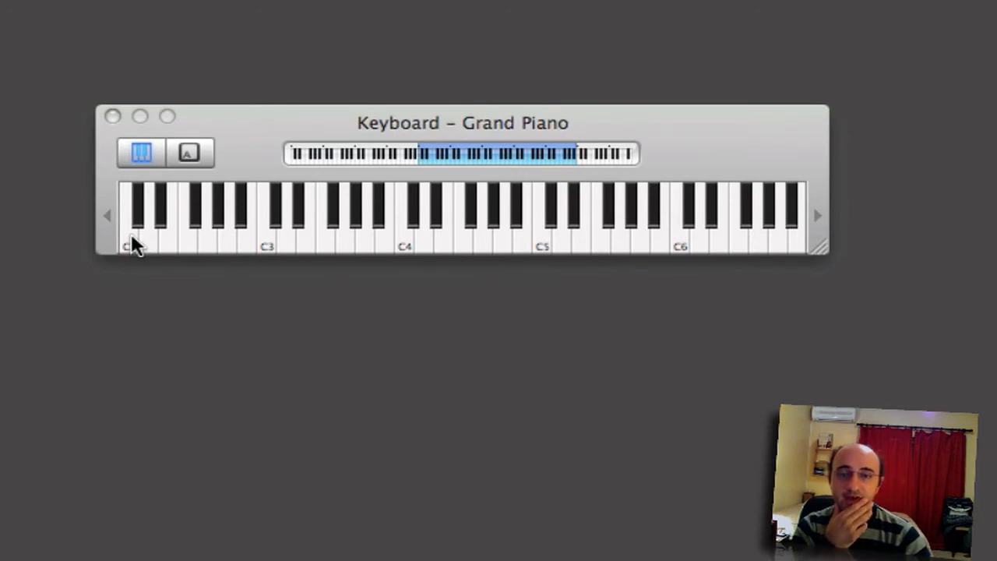
left_click(191, 152)
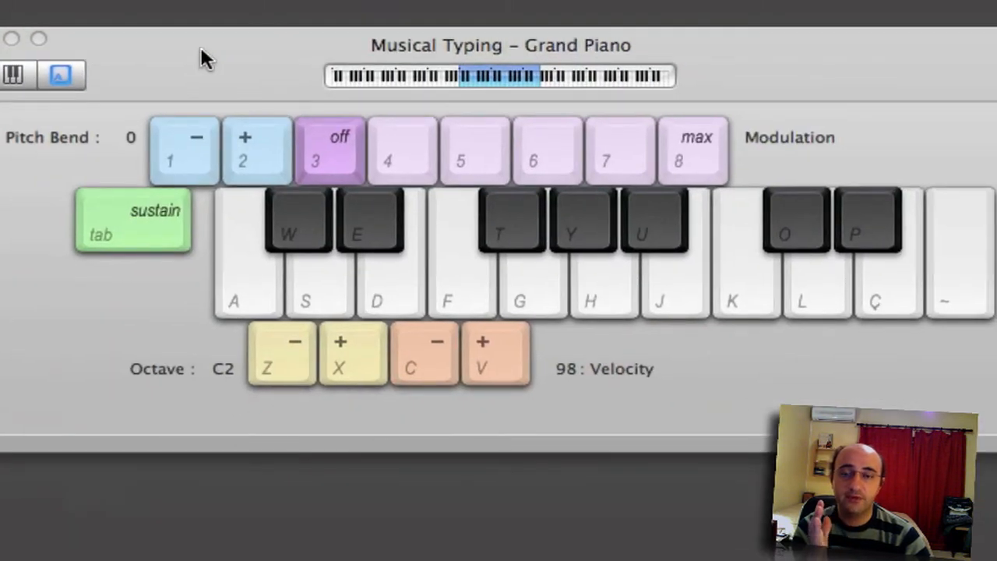
key("a")
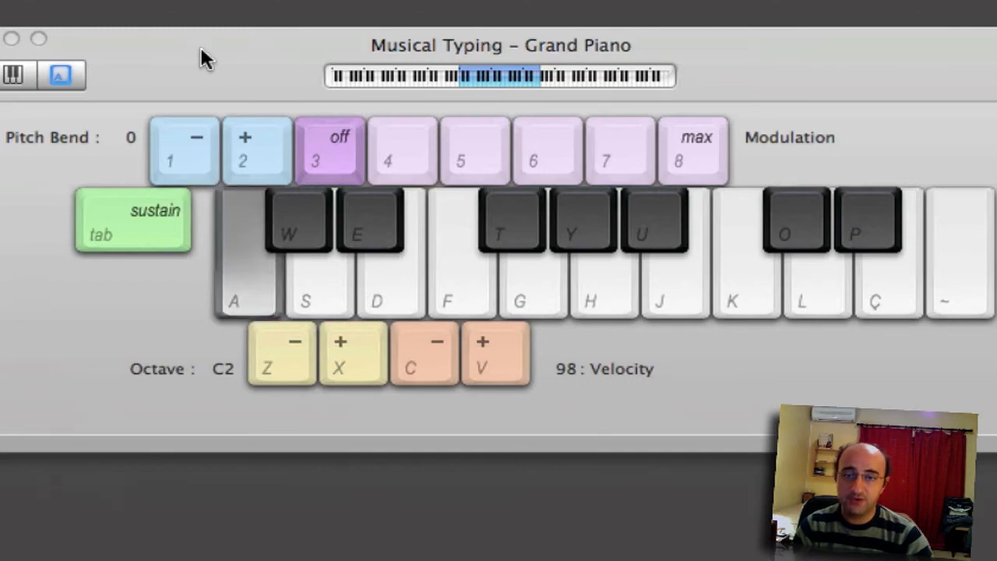
key("s")
key("d")
key("f")
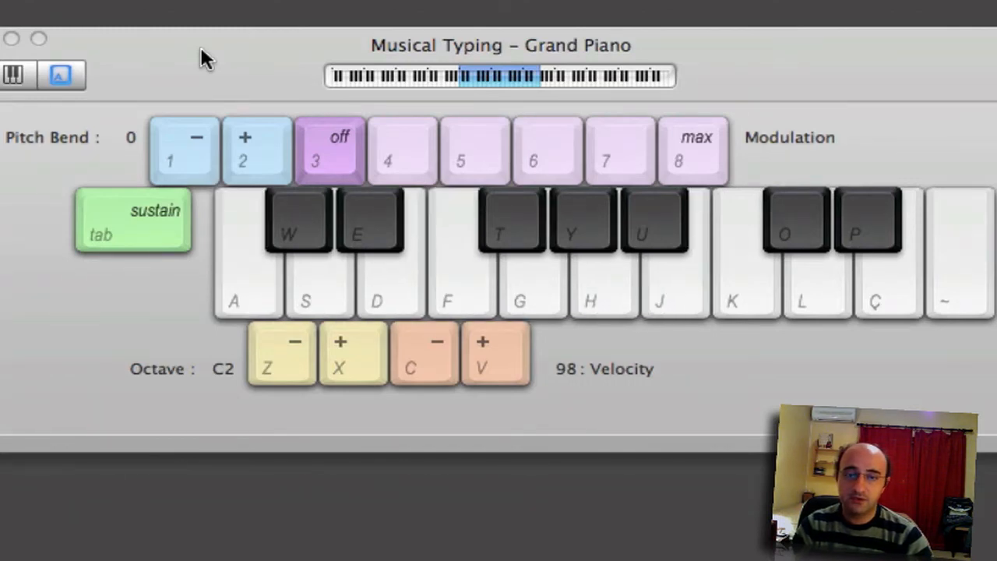
key("k")
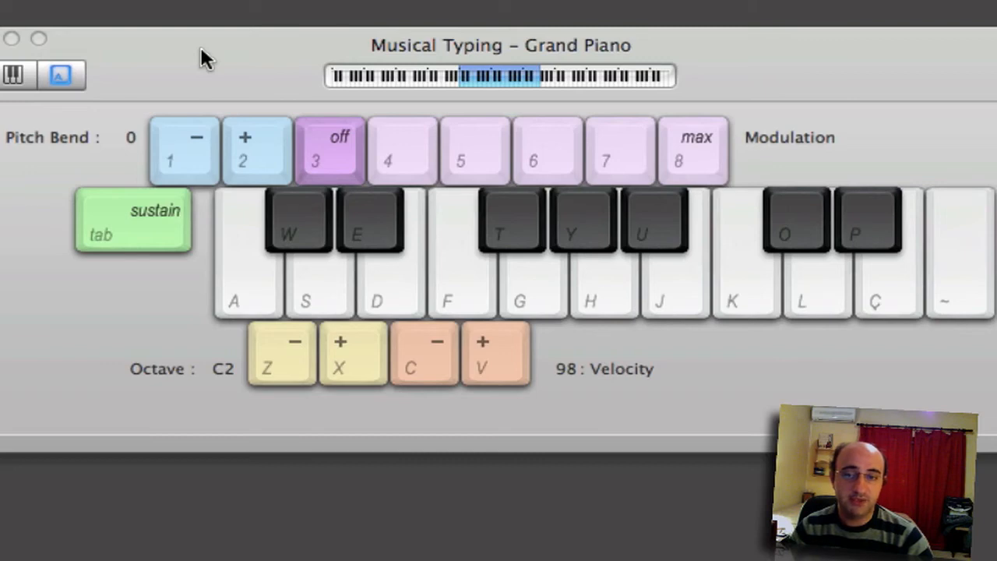
key("d")
key("a")
key("g")
key("a")
key("g")
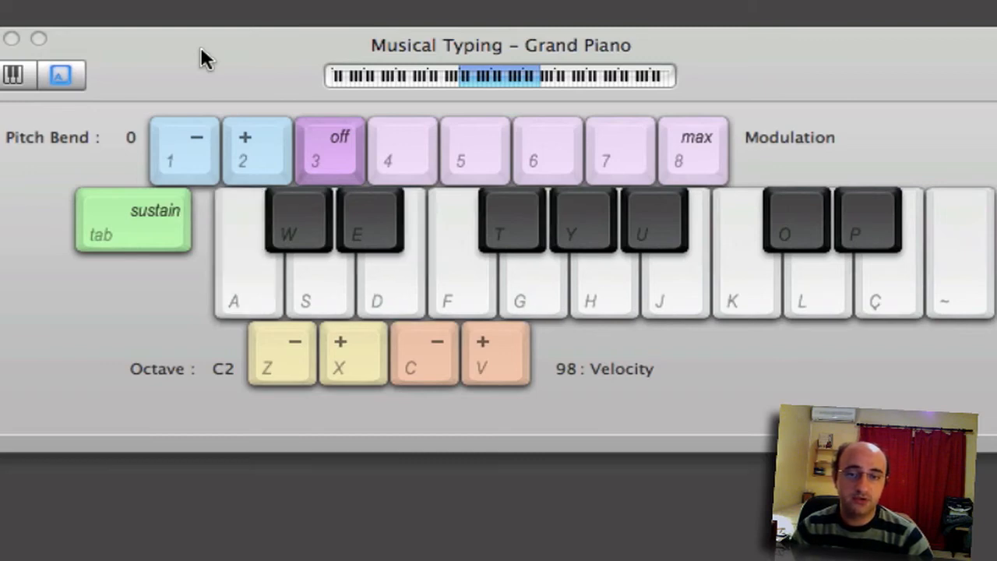
key("s")
key("f")
key("h")
key("s")
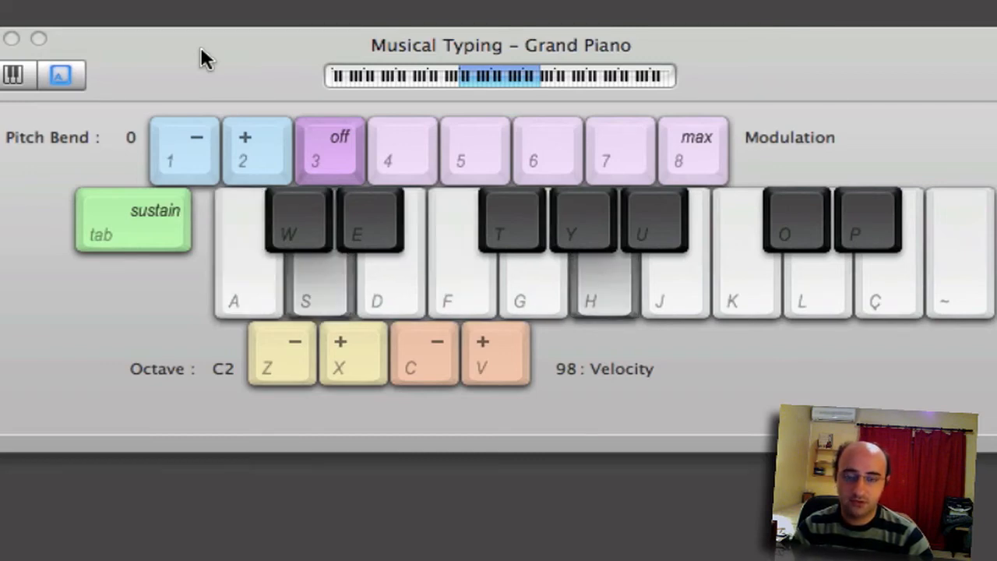
key("s")
key("h")
key("s")
key("f")
key("h")
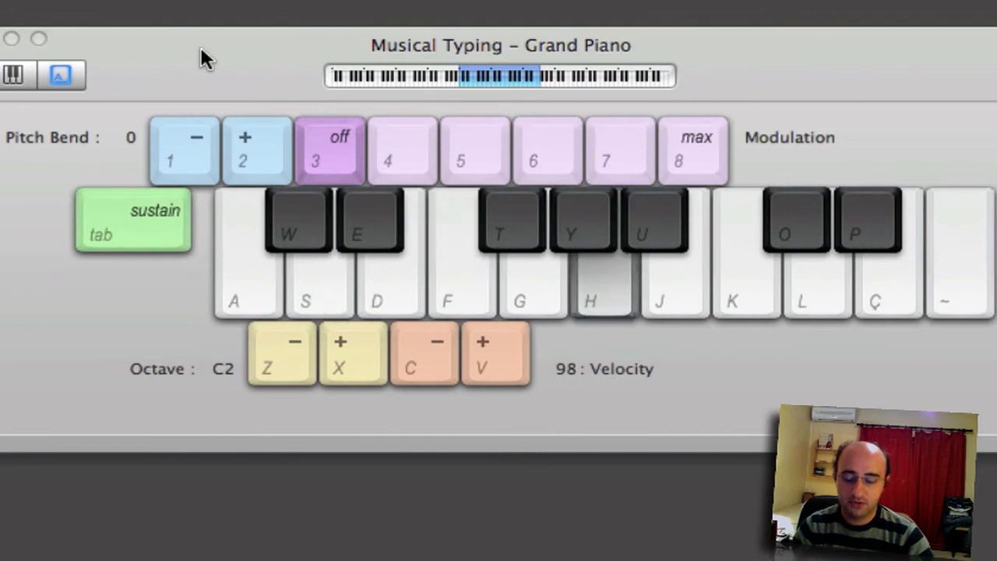
key("s")
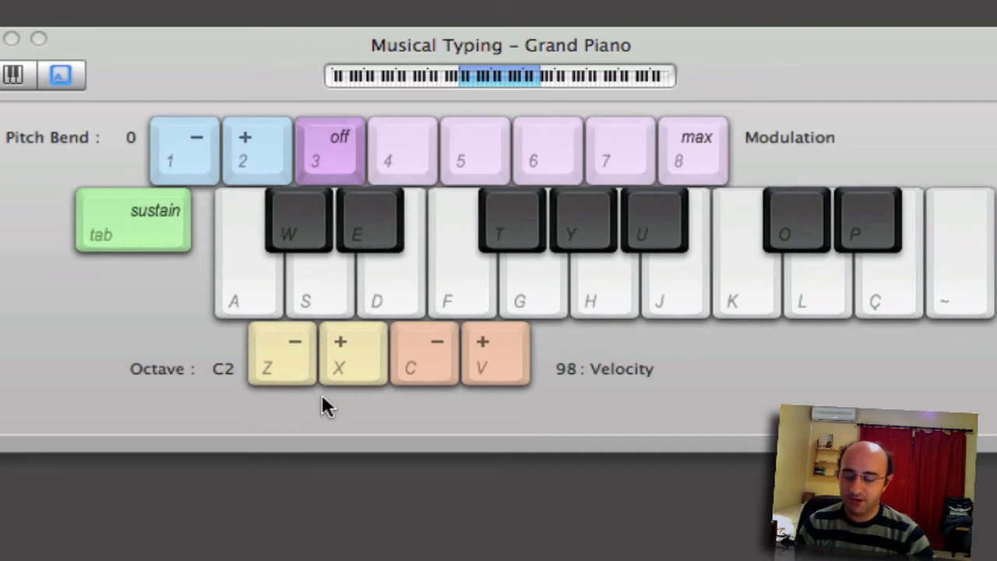
Audition notes at octaves C1 and C3 with Z/X, returning to C2.
key("a")
key("a")
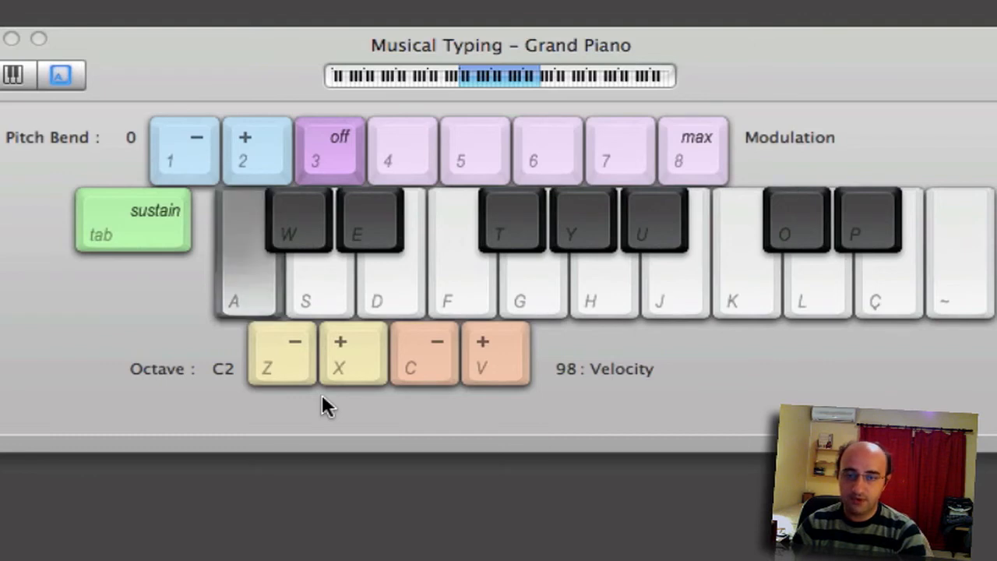
key("z")
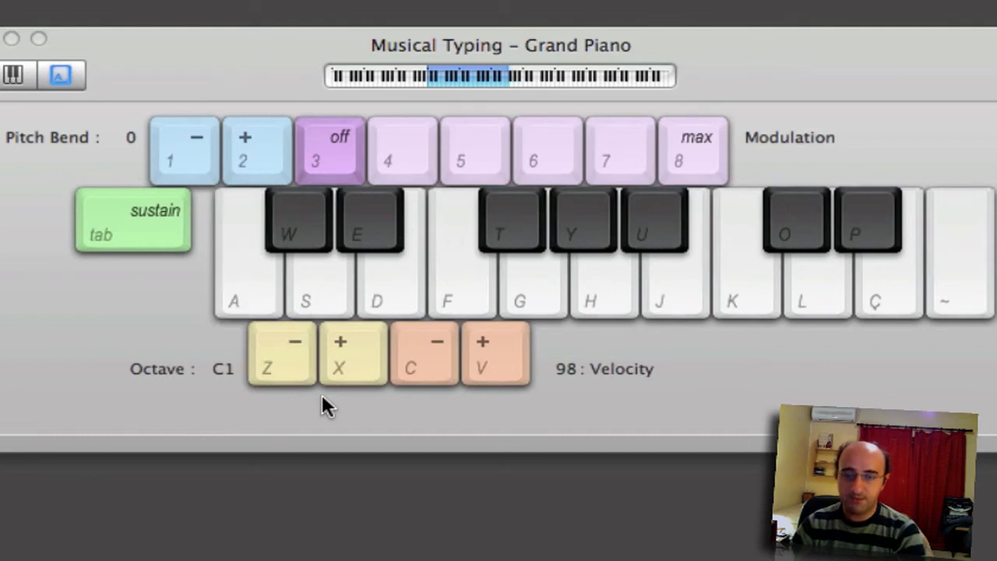
key("a")
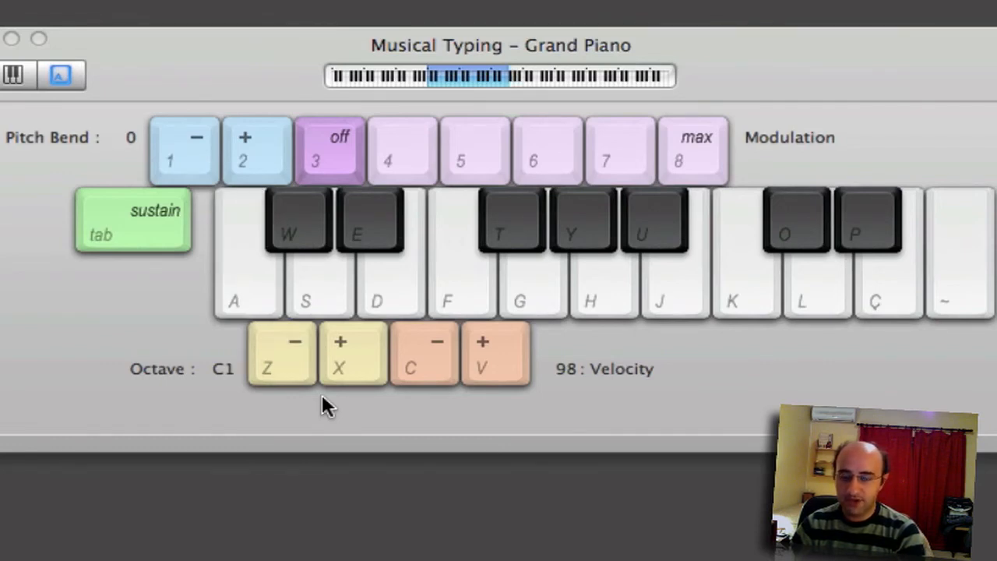
key("x")
key("a")
key("x")
key("a")
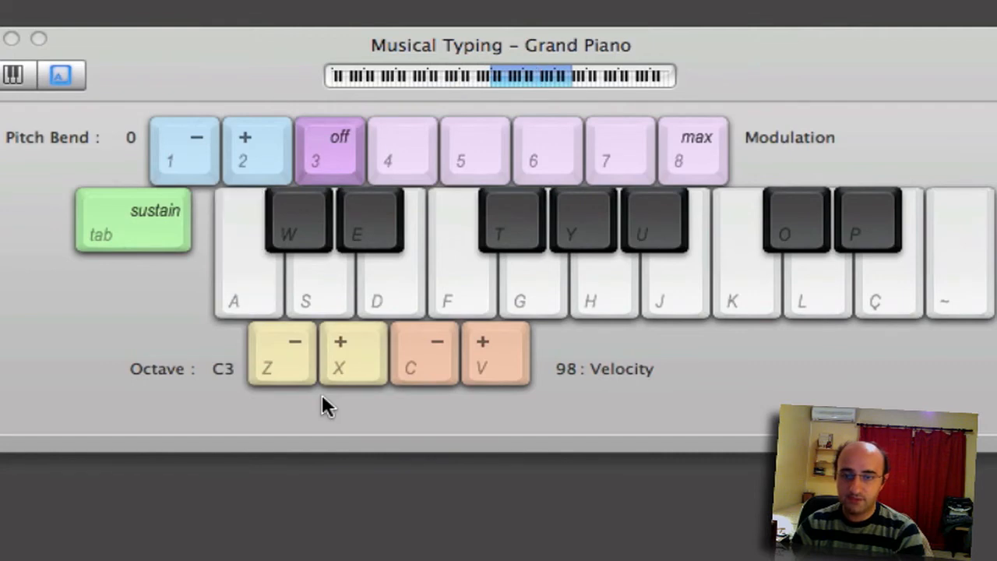
key("z")
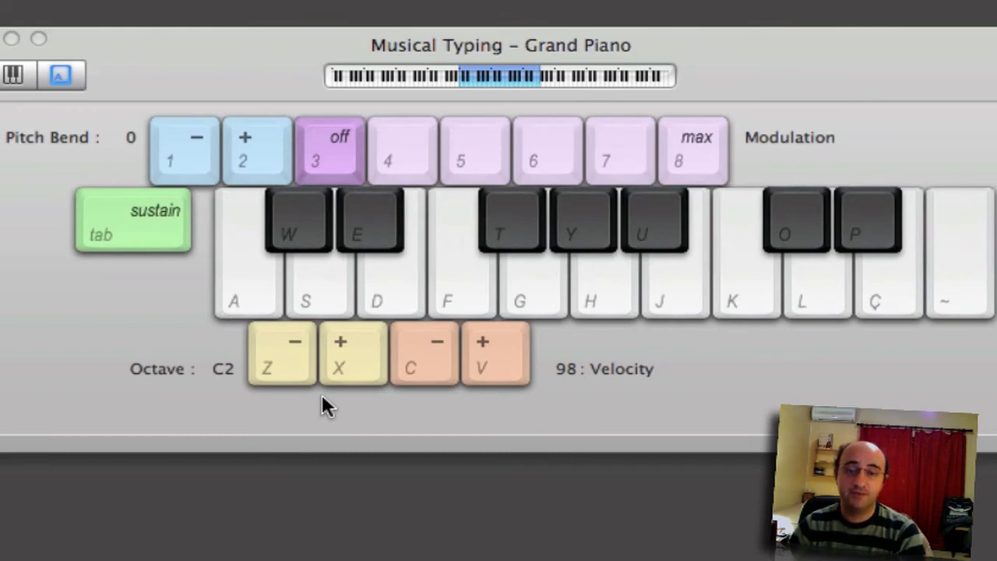
Try a softer velocity of 78 with C, then raise velocity with V toward 127.
key("a")
key("c")
key("c")
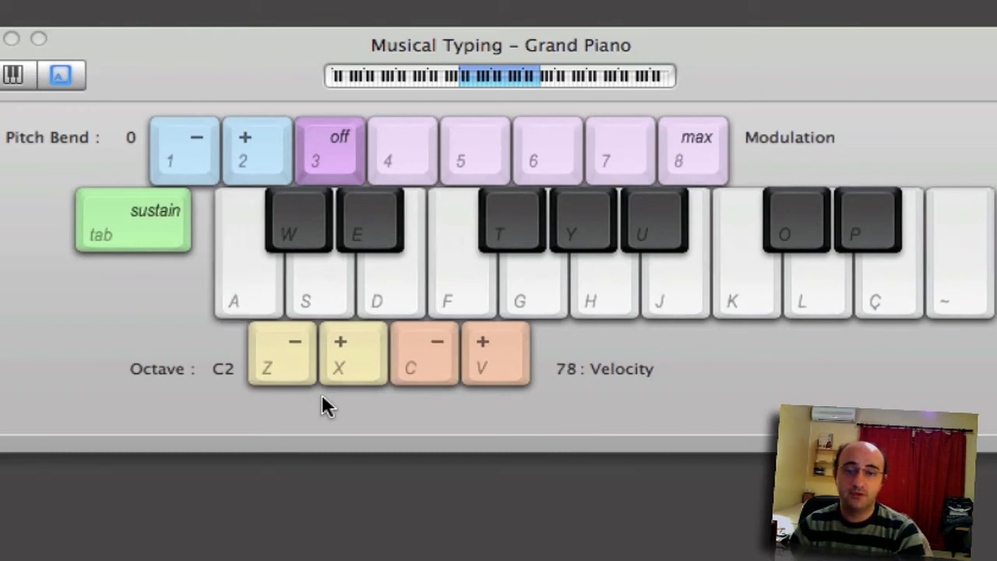
key("a")
key("a")
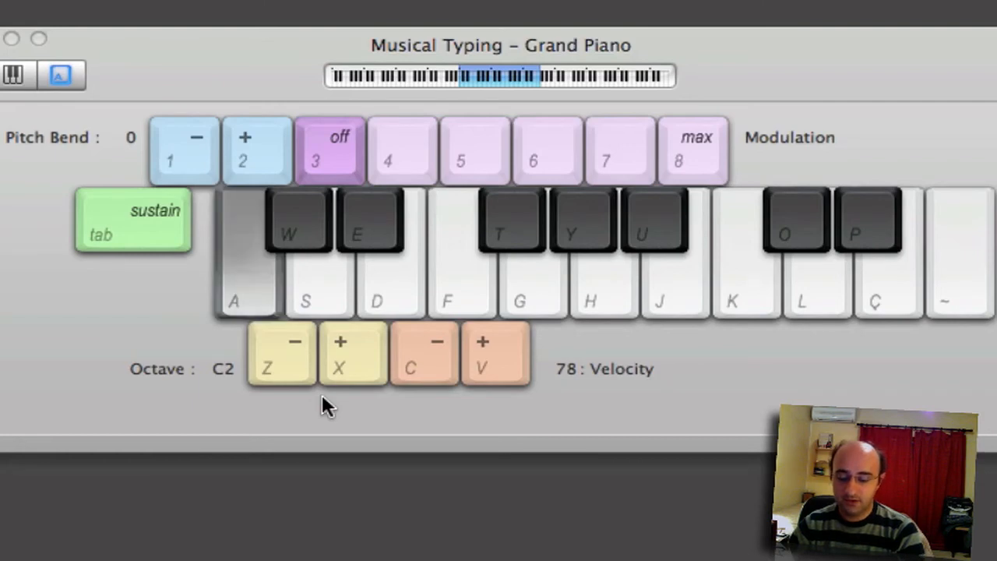
key("v")
key("v")
key("a")
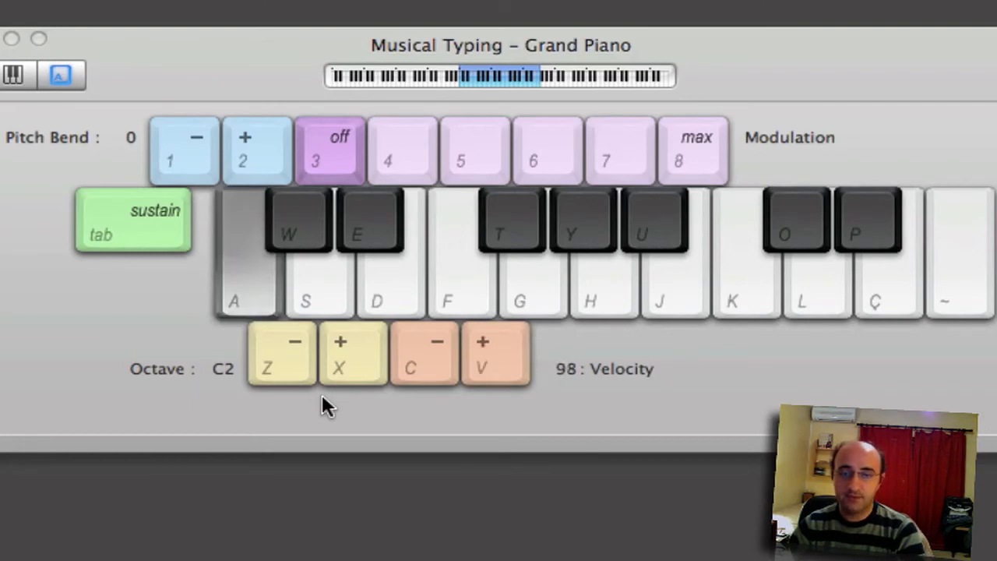
key("v")
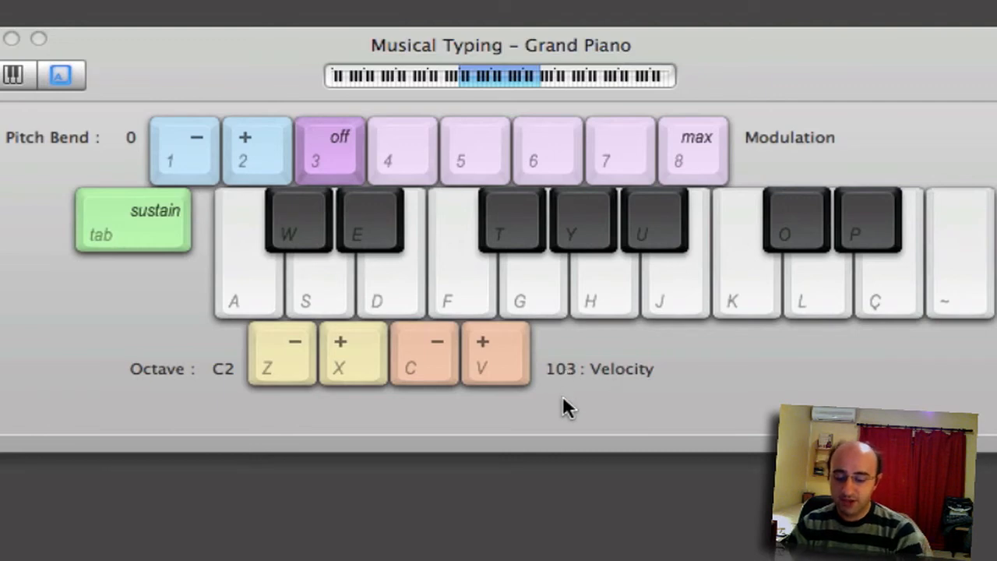
key("v")
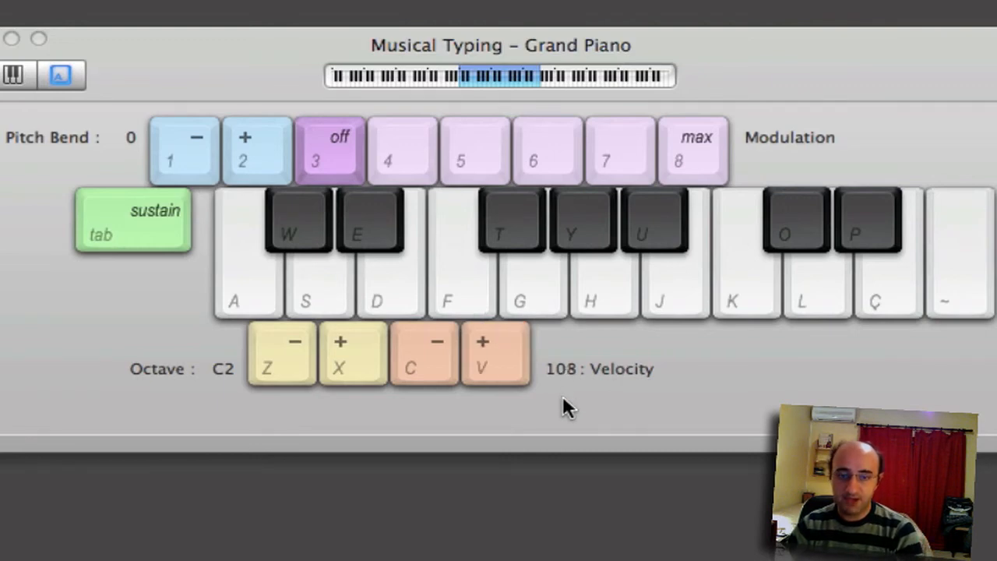
key("v")
key("v")
key("a")
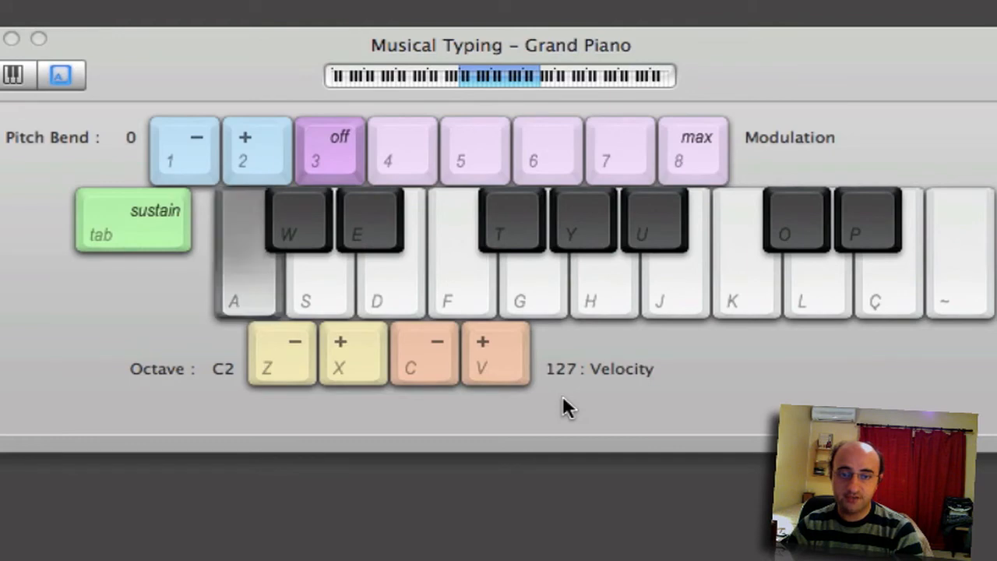
key("a")
left_click(175, 149)
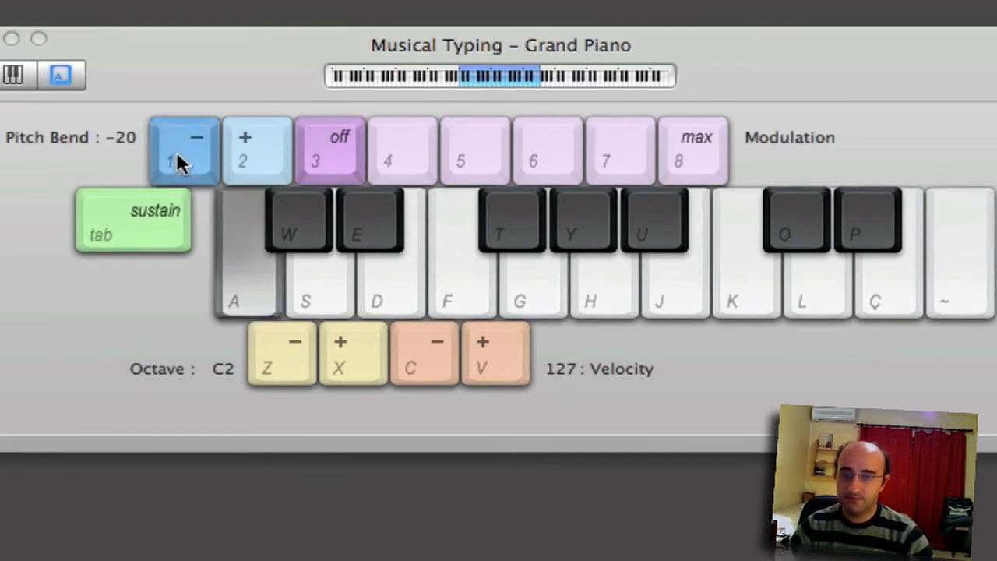
left_click(176, 149)
key("2")
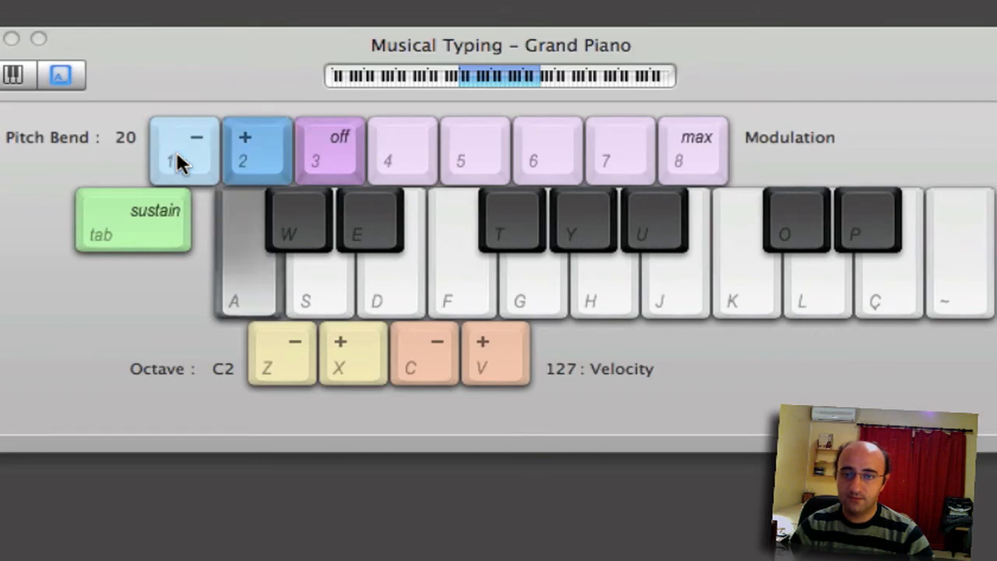
key("a")
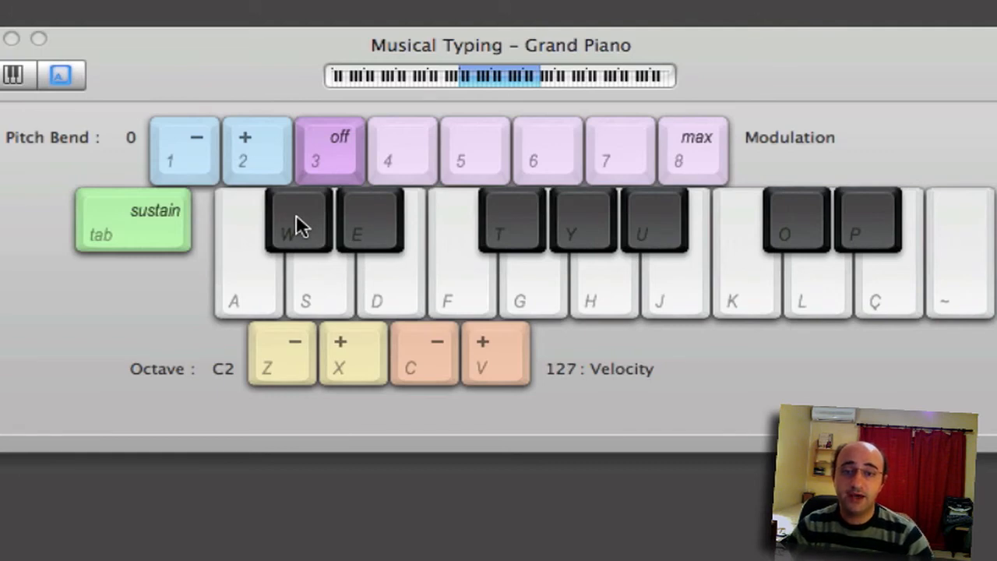
left_click(173, 214)
key("a")
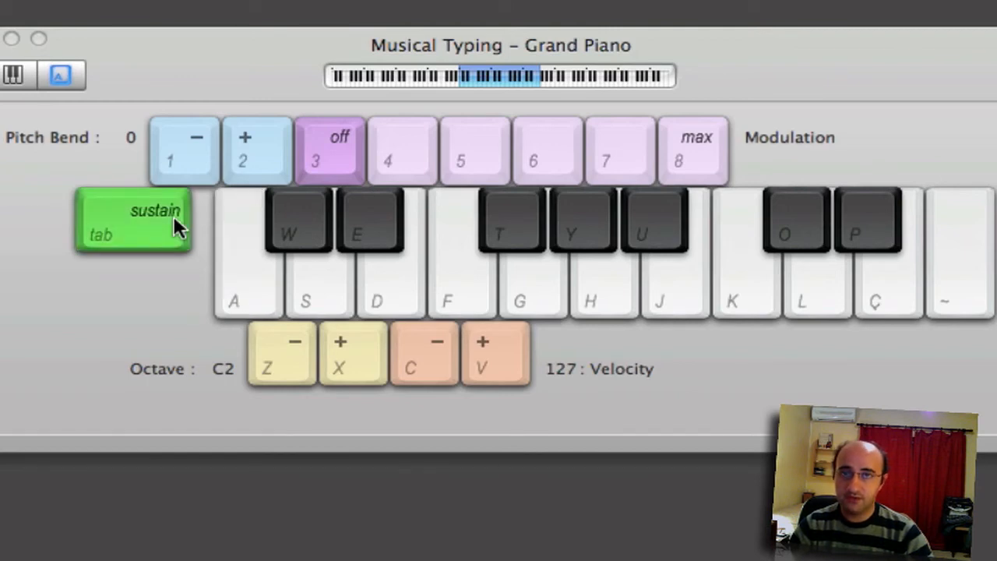
left_click(173, 215)
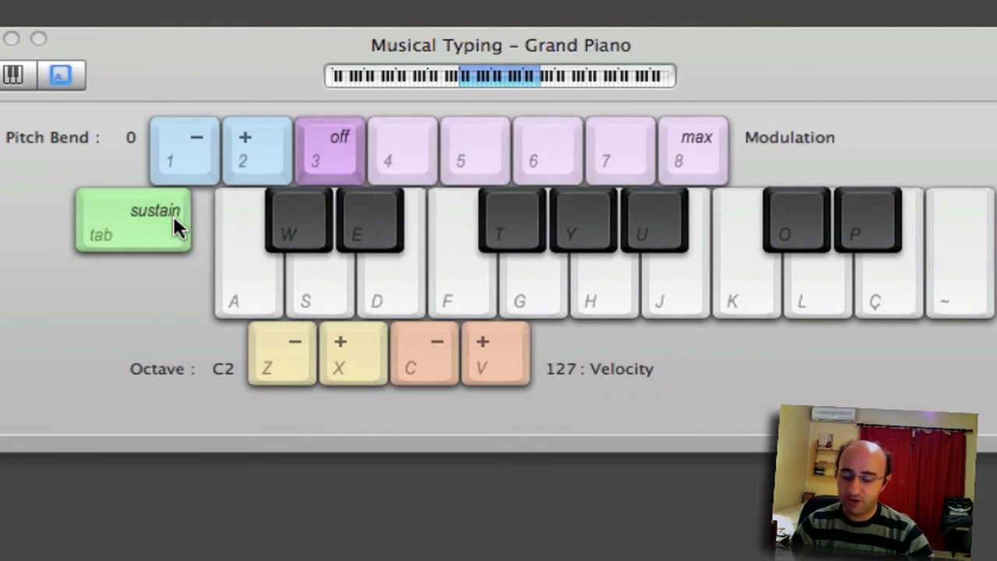
left_click(173, 215)
key("a+d")
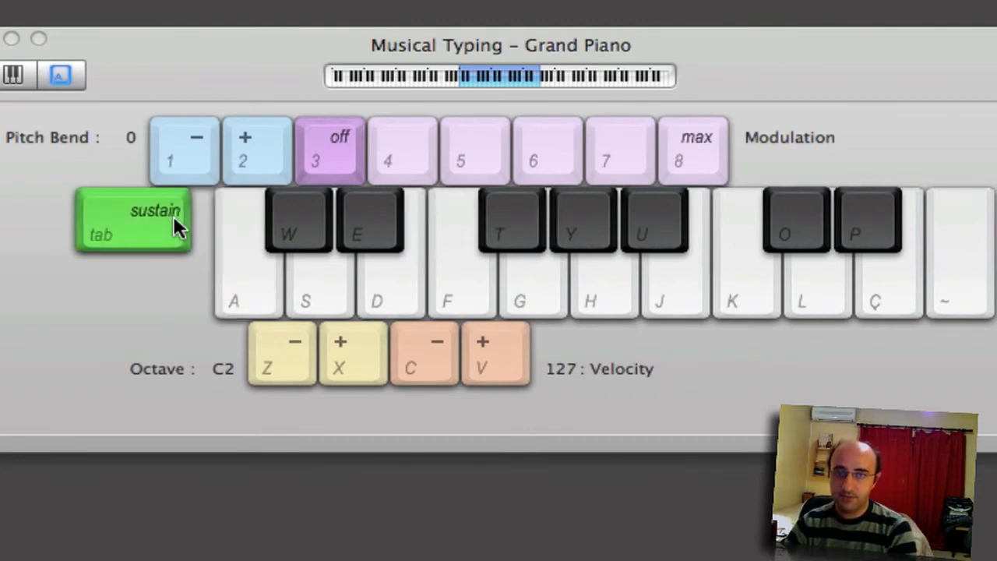
left_click(173, 215)
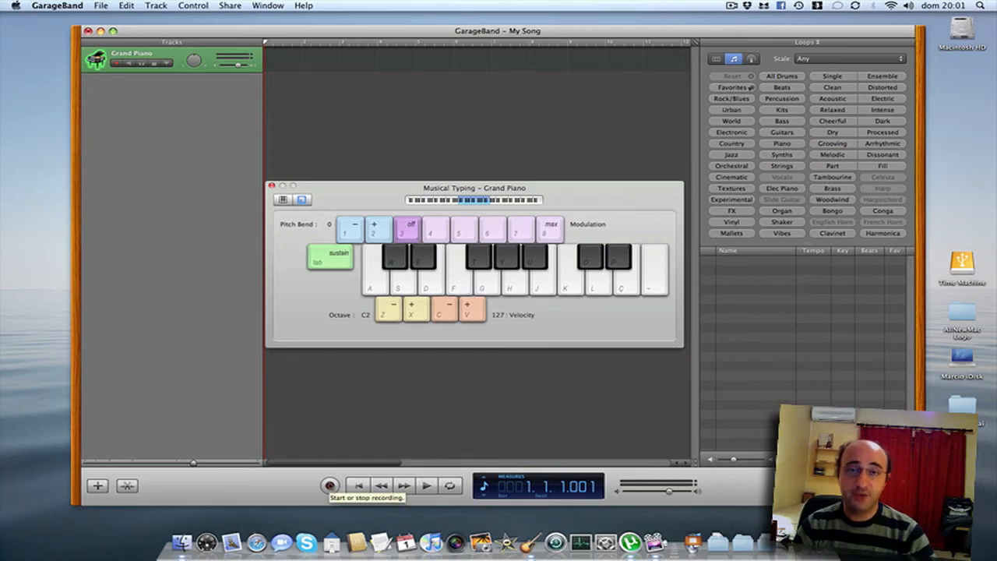
Show Key/Tempo in the LCD, lower the tempo to 80 BPM, and start recording.
left_click(484, 497)
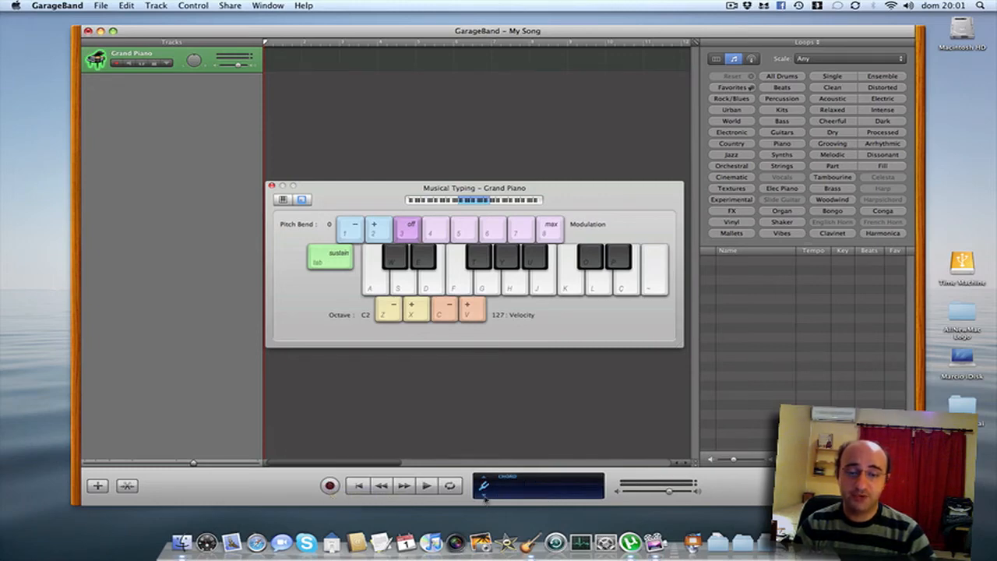
left_click(562, 487)
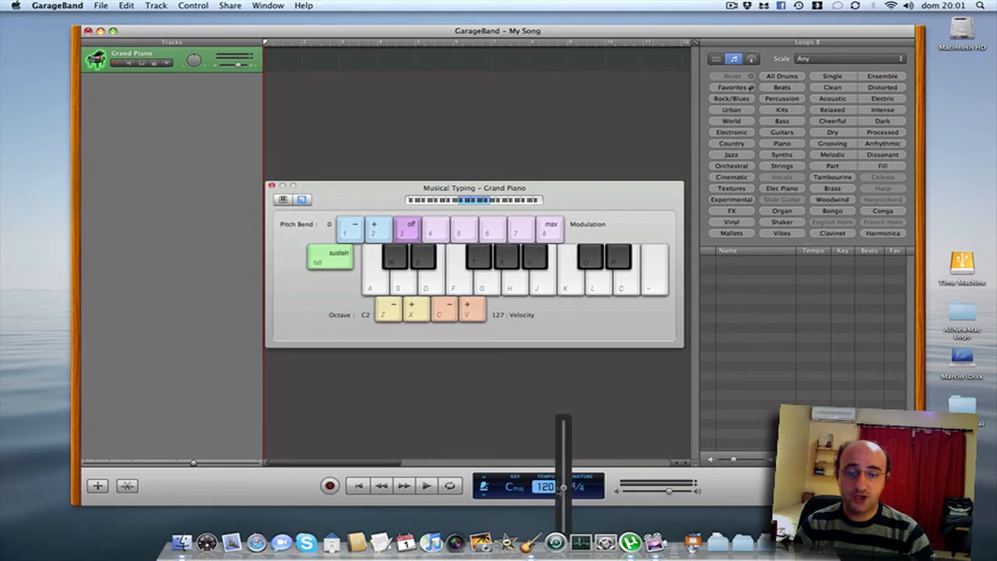
left_click_drag(563, 487, 562, 511)
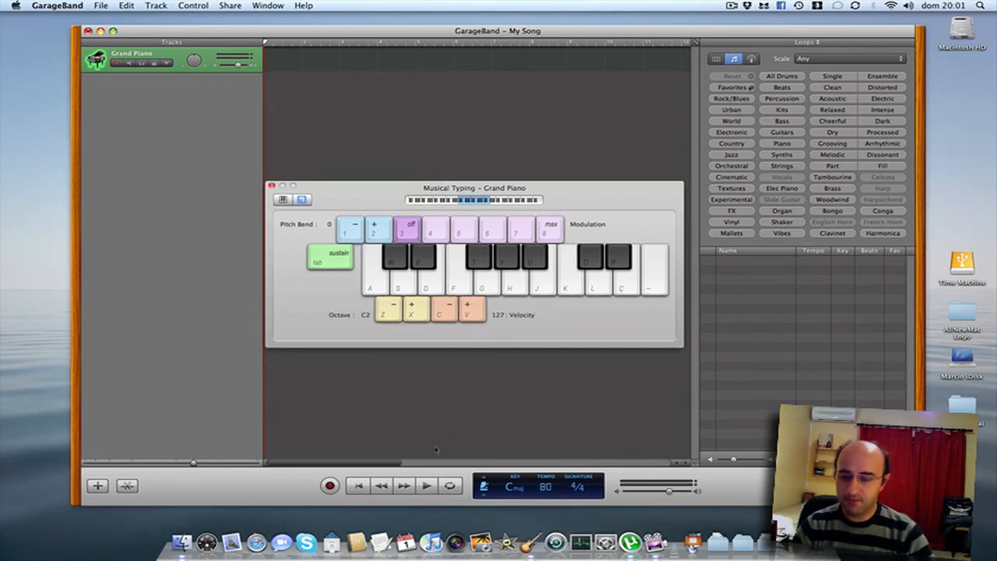
left_click(330, 486)
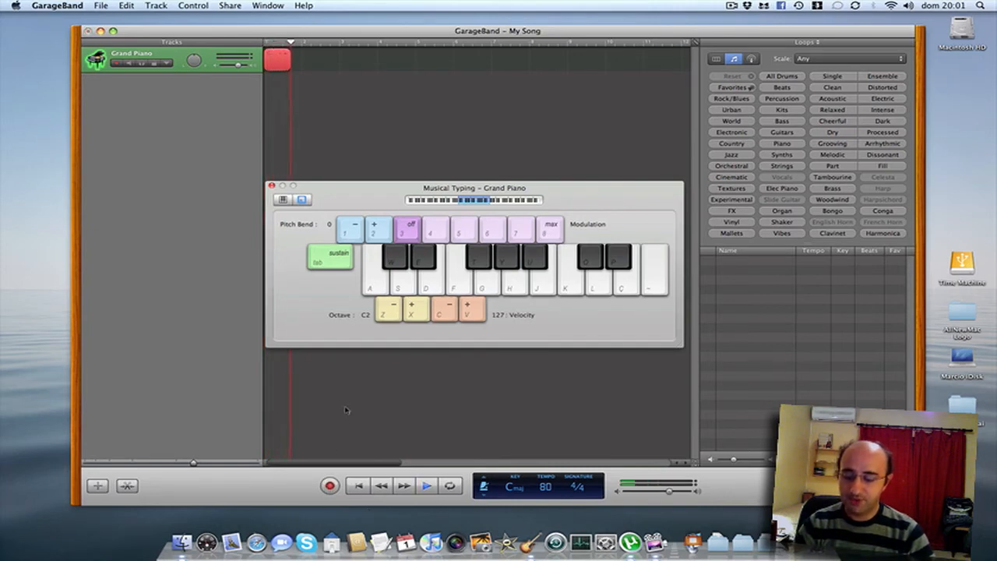
Record five three-note chords (A-D-G, S-F-H, A-S-D, S-F-H, A-D-G) via Musical Typing, then stop.
key("a")
key("d")
key("g")
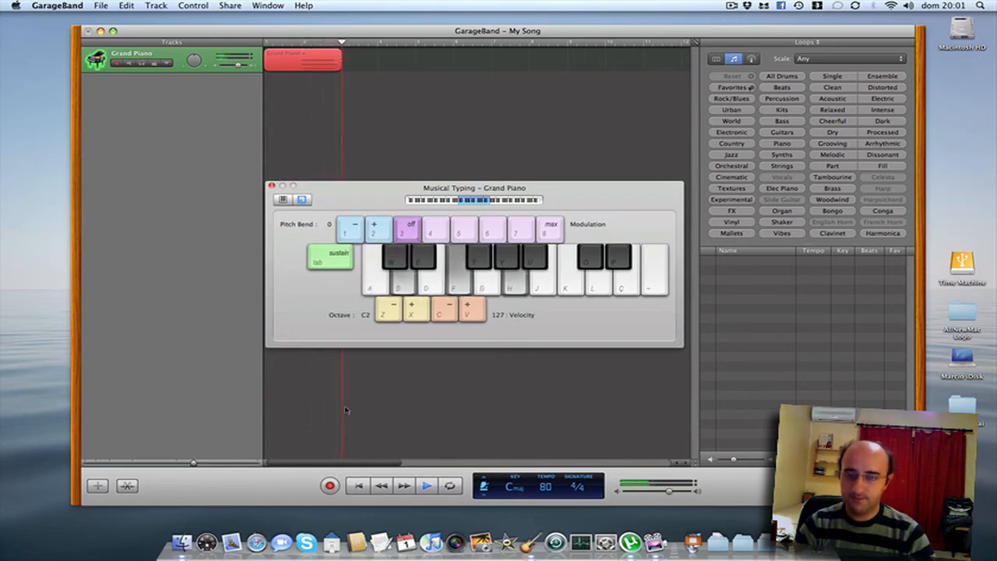
key("s")
key("f")
key("h")
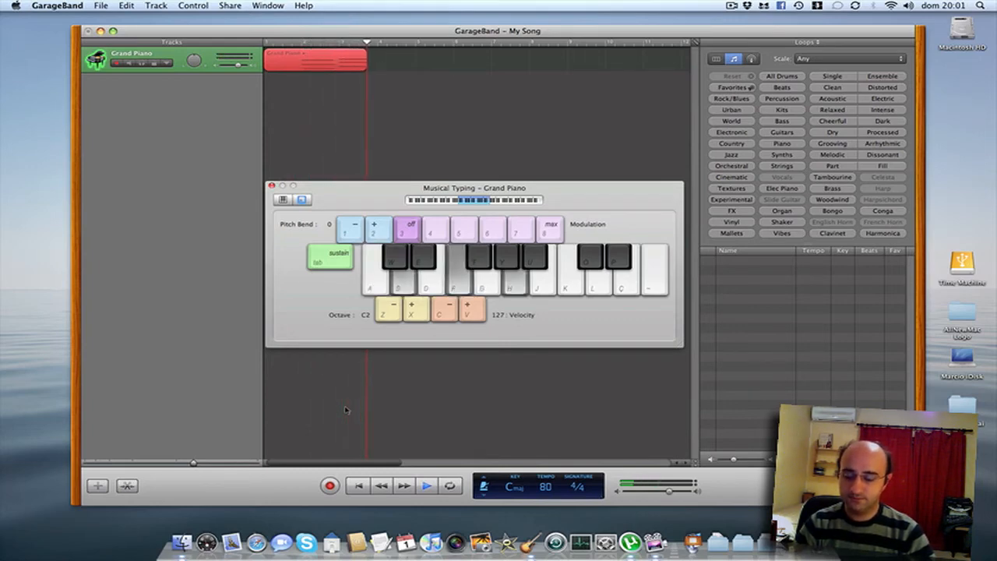
key("a")
key("s")
key("d")
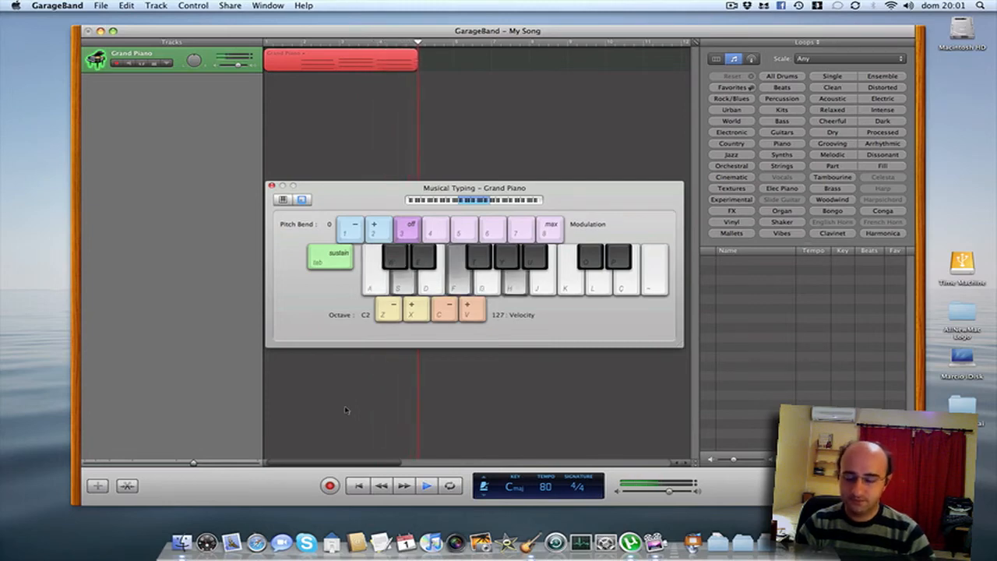
key("s")
key("f")
key("h")
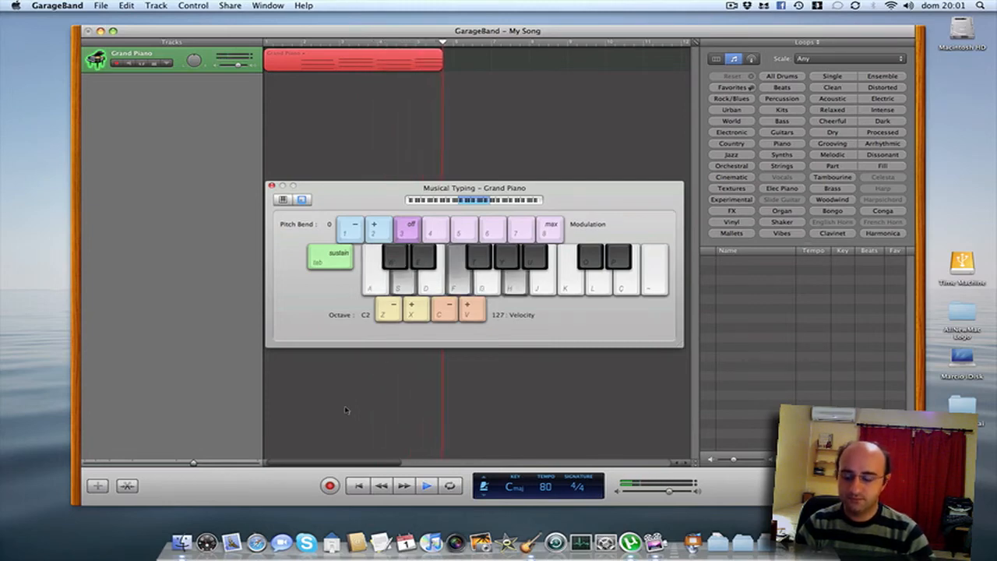
key("a")
key("d")
key("g")
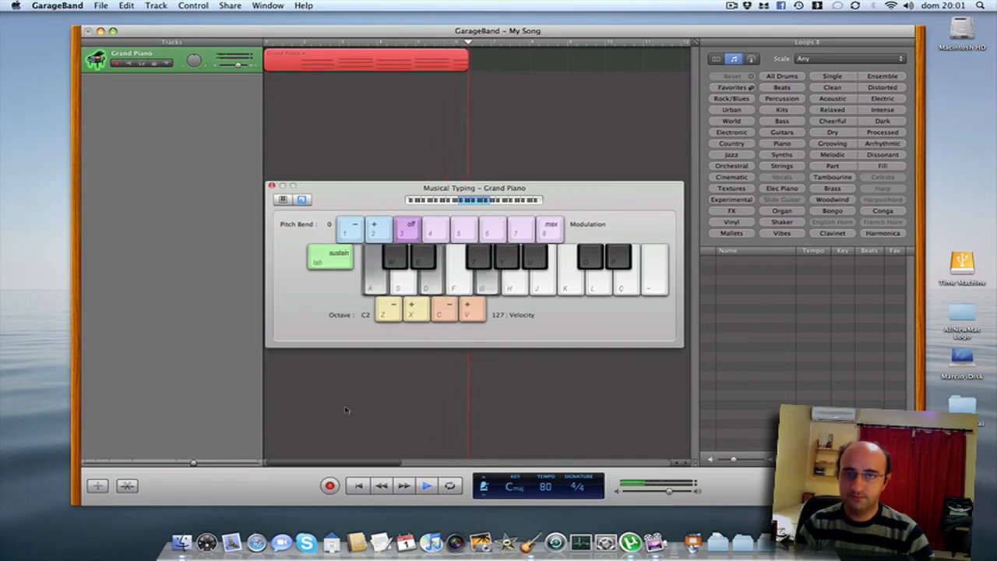
key("space")
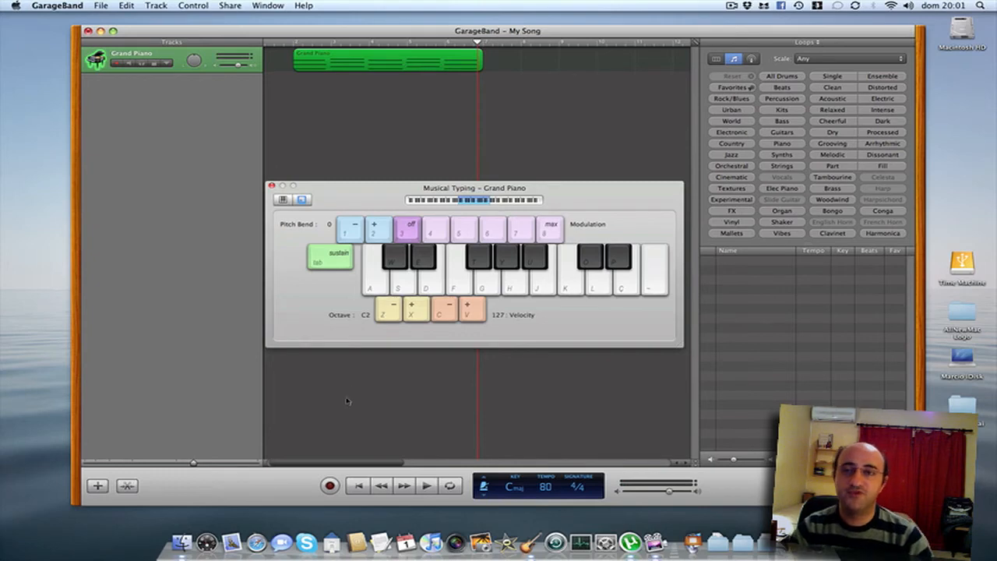
Close Musical Typing, move the region to bar 1, and set a cycle over it.
left_click(272, 186)
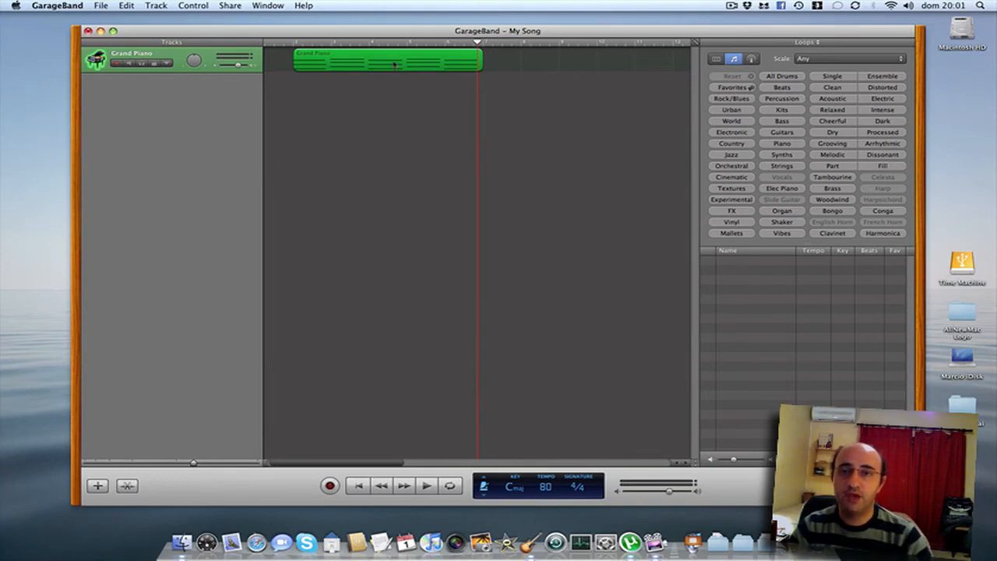
left_click_drag(392, 65, 356, 65)
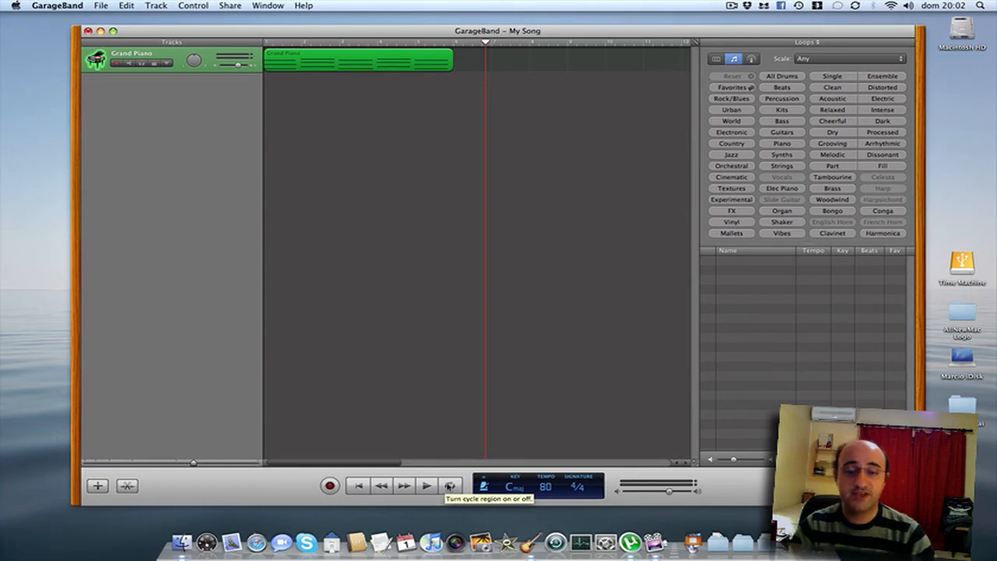
left_click(450, 485)
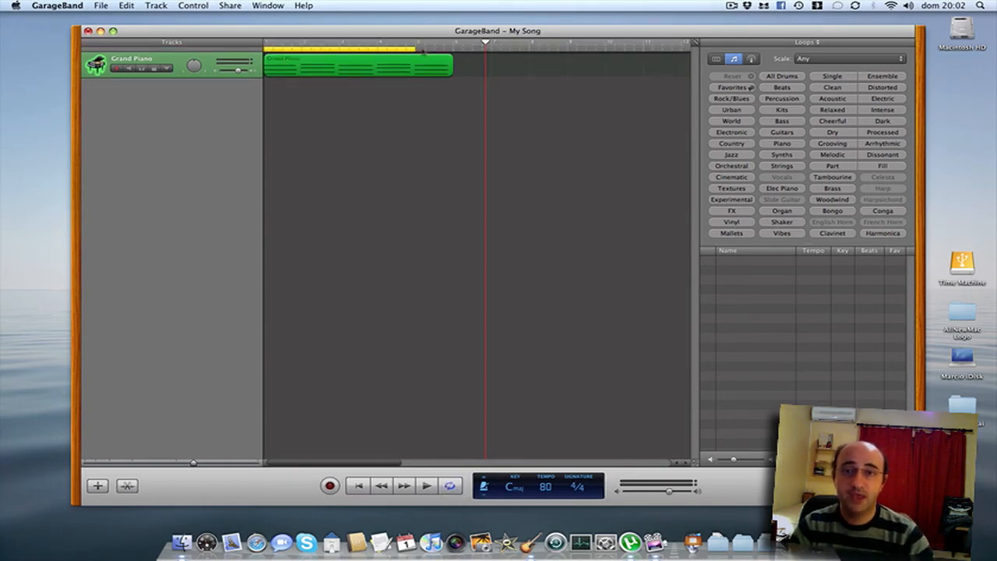
left_click_drag(423, 49, 445, 49)
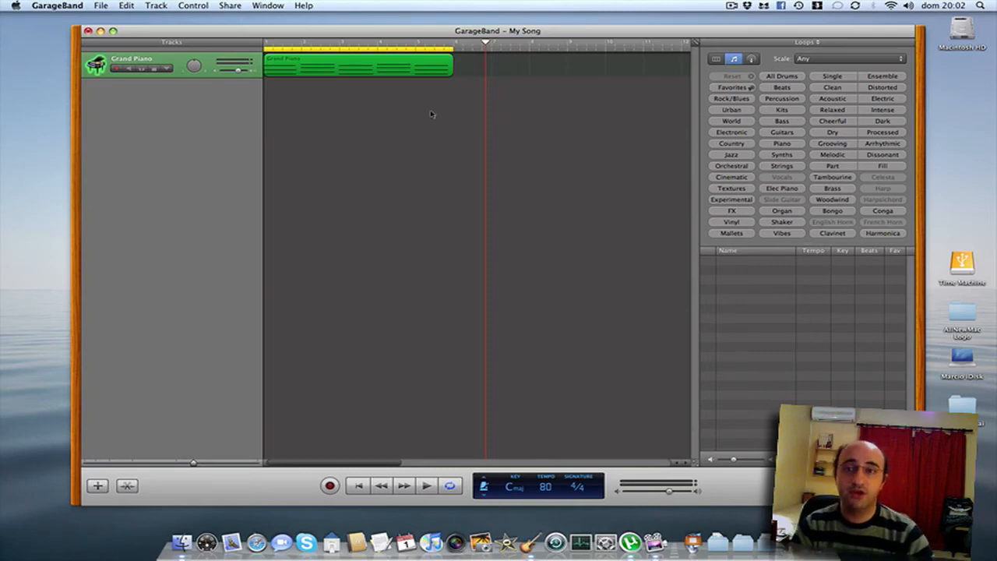
key("Home")
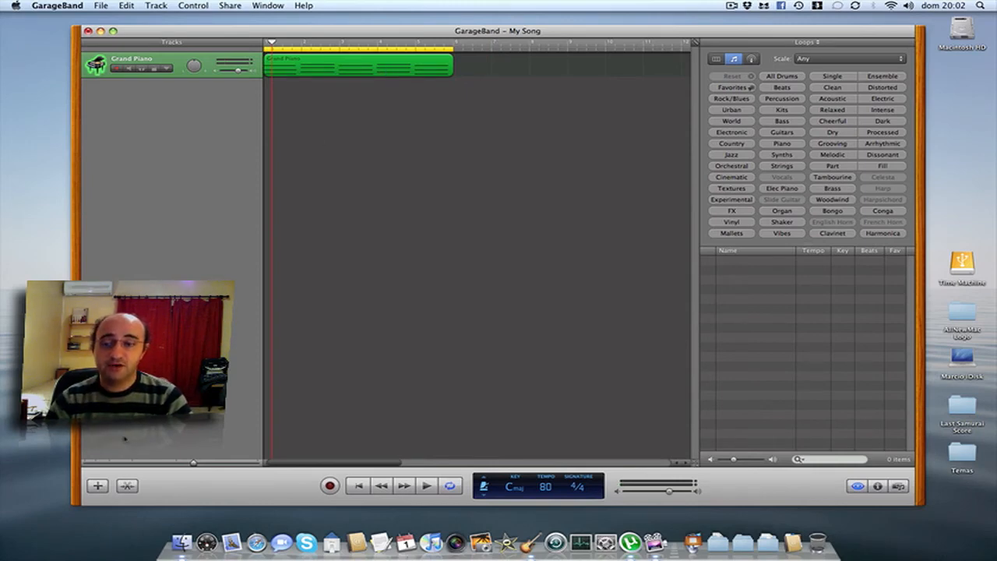
Open the region in the Piano Roll, hide the loop browser, and turn off Cycle.
double_click(352, 71)
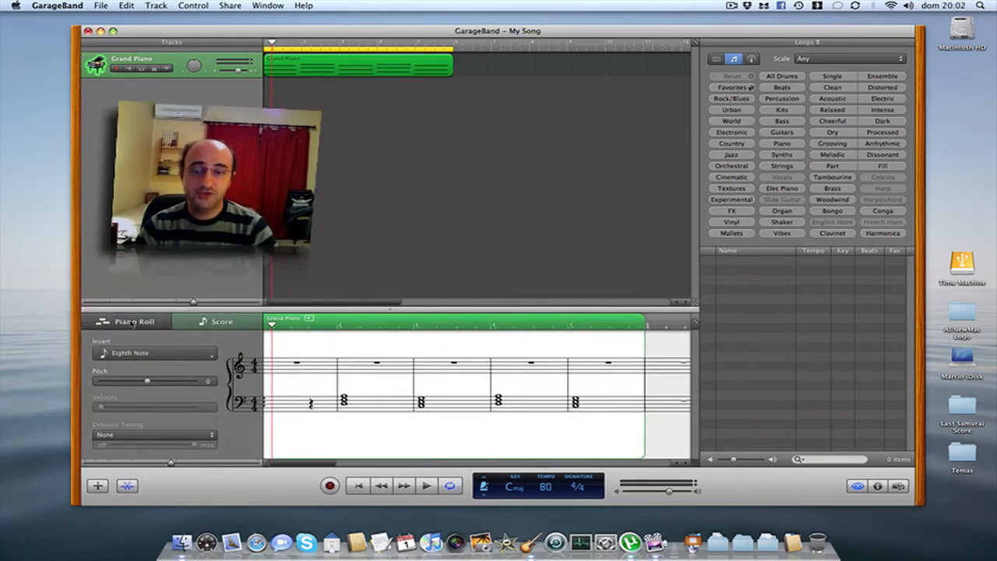
left_click(132, 322)
scroll(335, 378, "down", 3)
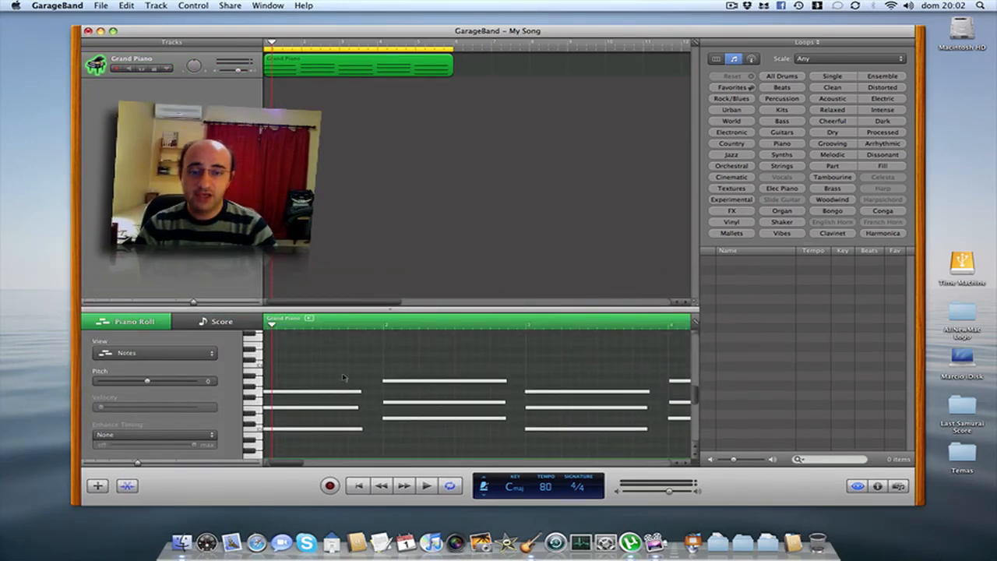
left_click(857, 486)
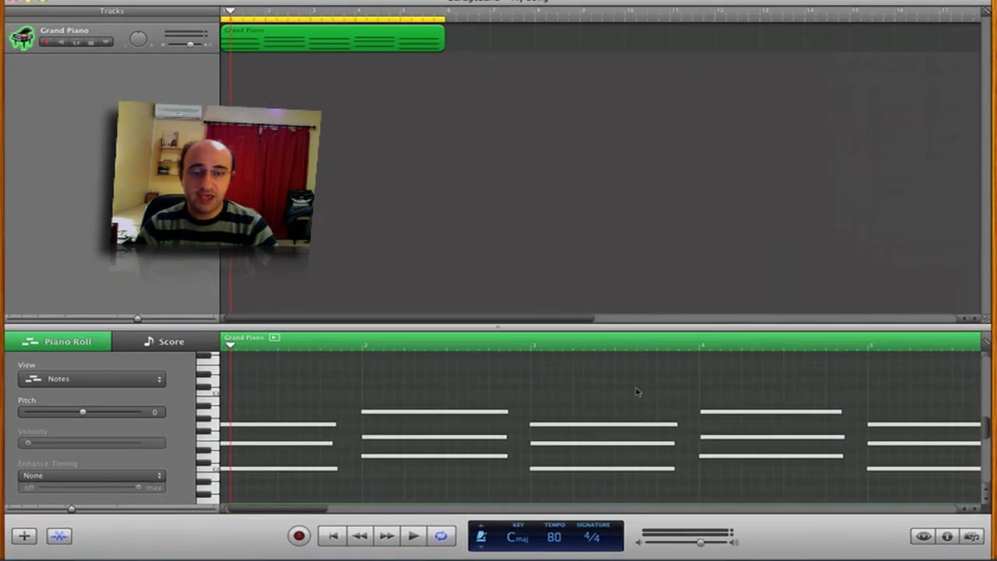
scroll(636, 392, "right", 5)
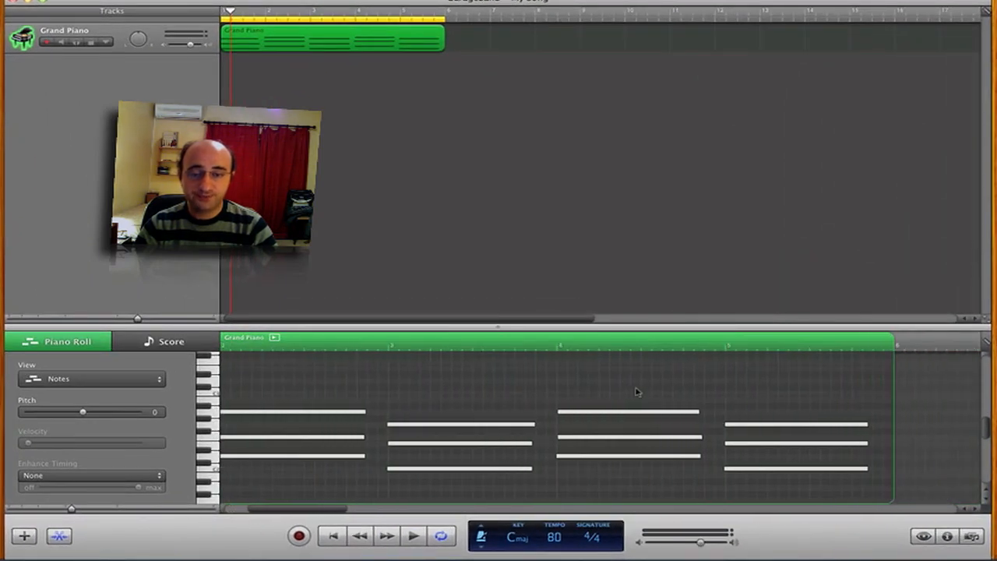
scroll(637, 392, "left", 6)
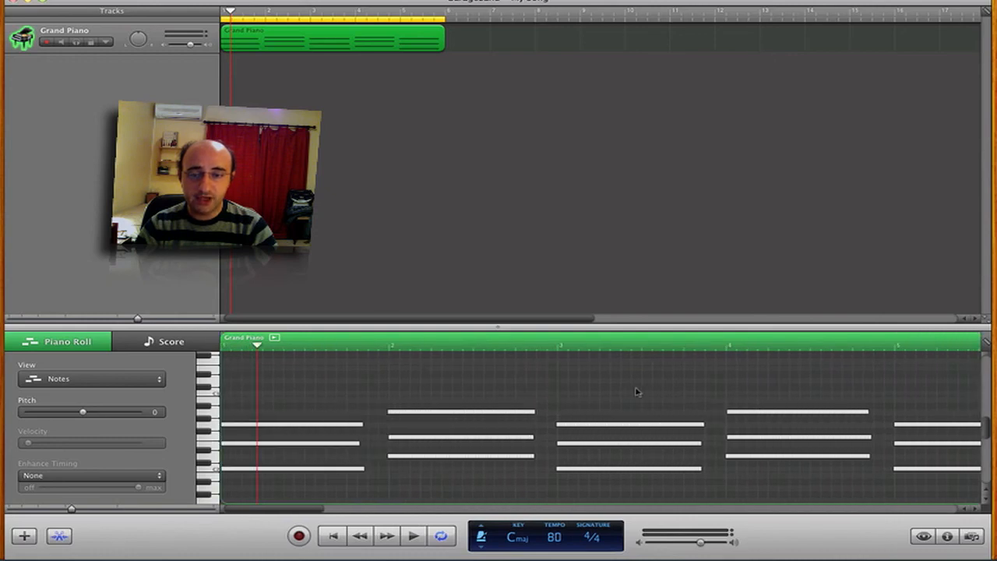
scroll(637, 392, "right", 4)
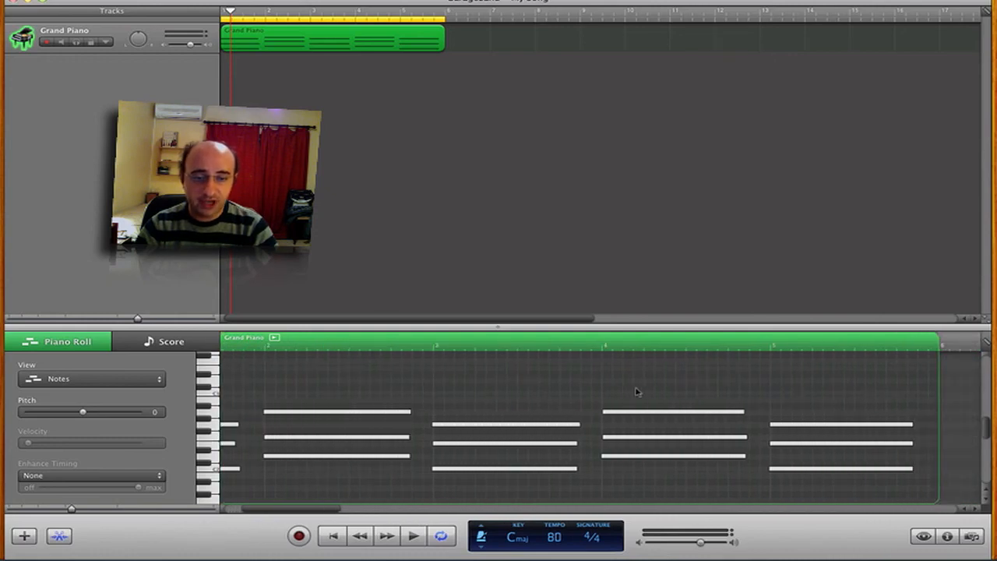
left_click(592, 348)
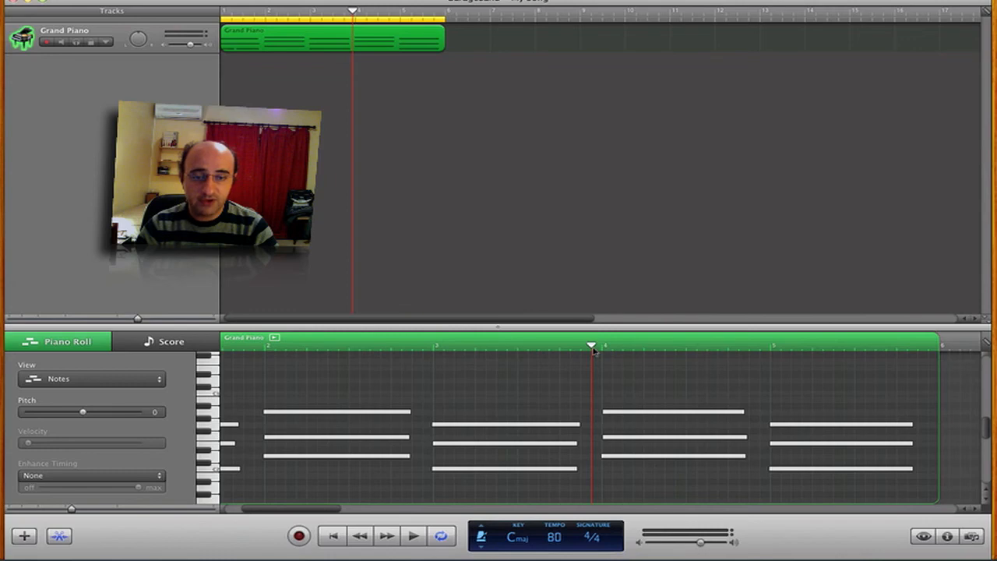
key("Return")
scroll(593, 349, "left", 3)
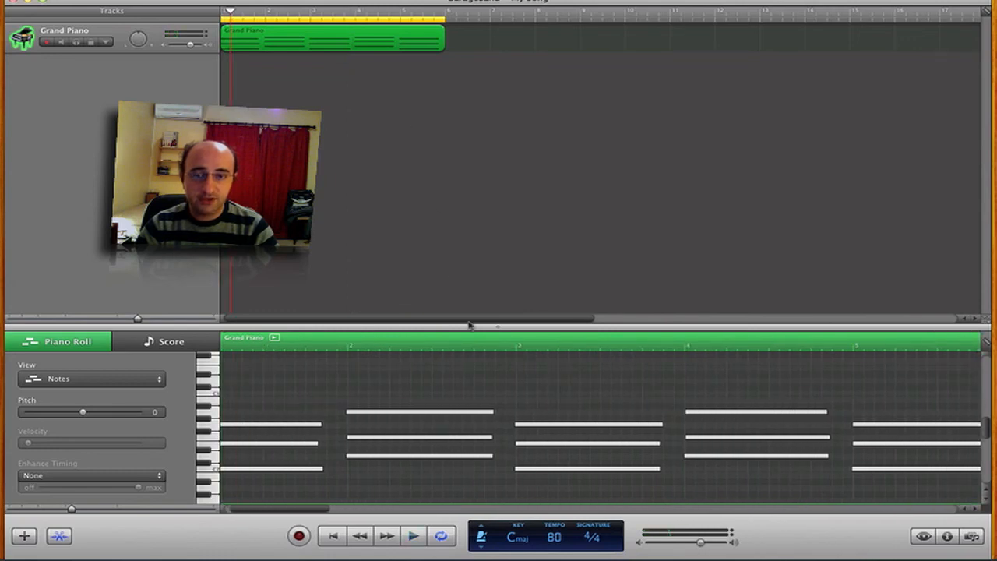
left_click(441, 536)
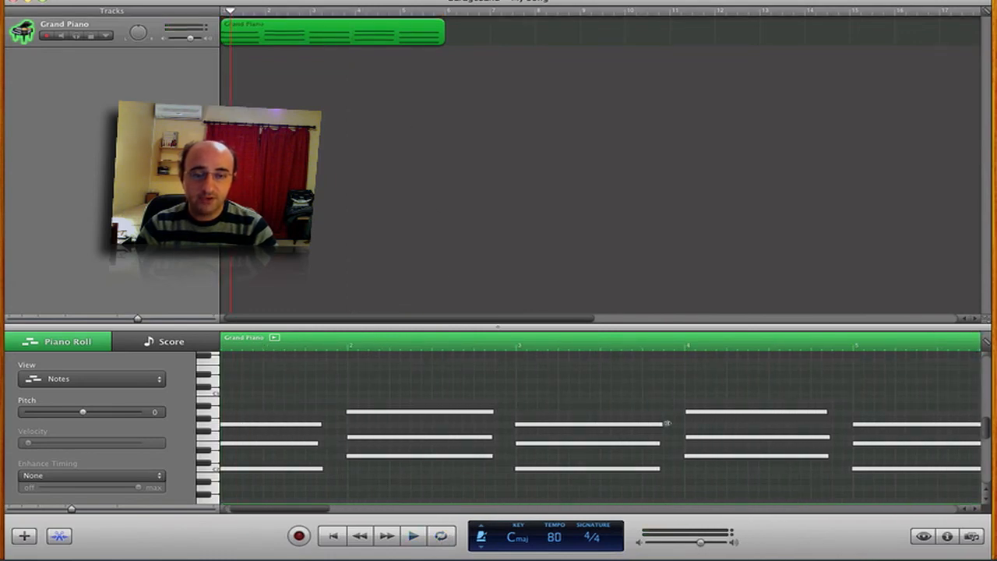
Play the chords back from around bar 4, selecting the D2 note there.
scroll(654, 406, "right", 3)
left_click(601, 347)
key("space")
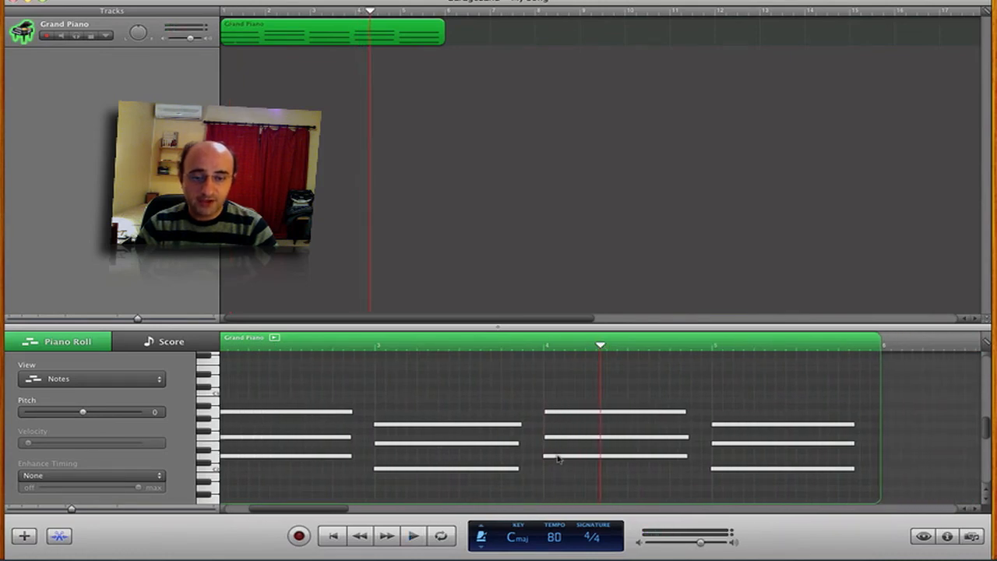
left_click(556, 457)
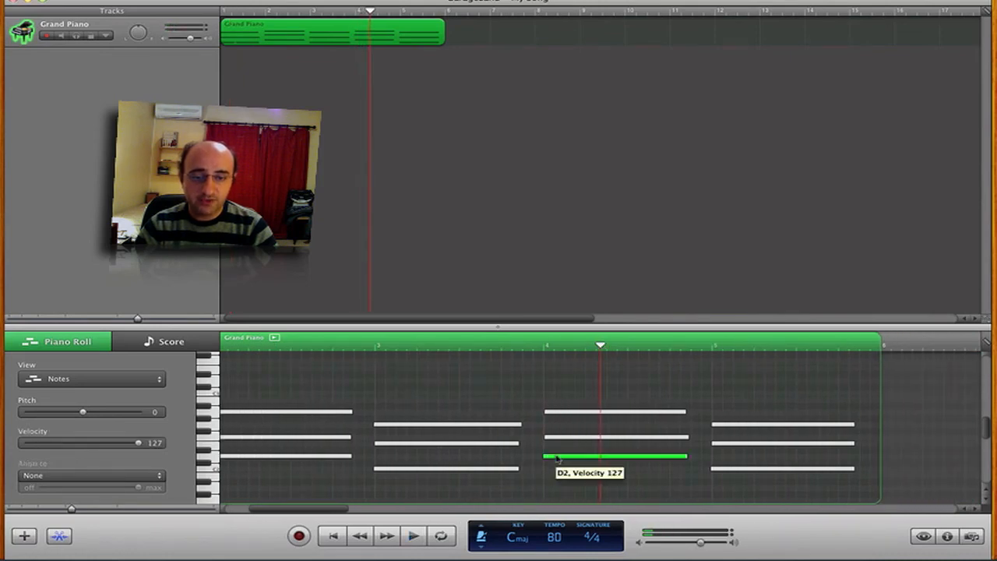
left_click(536, 346)
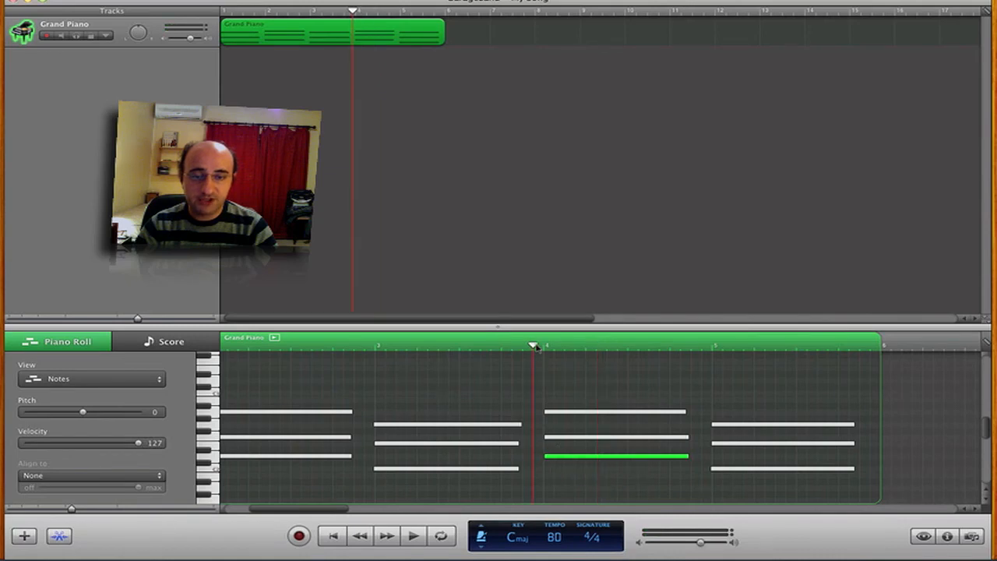
key("space")
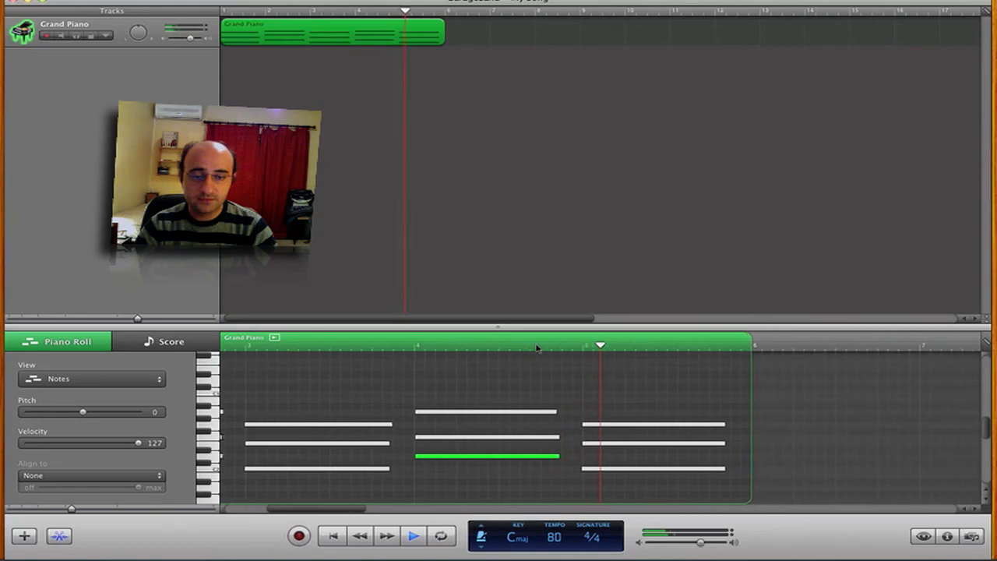
key("space")
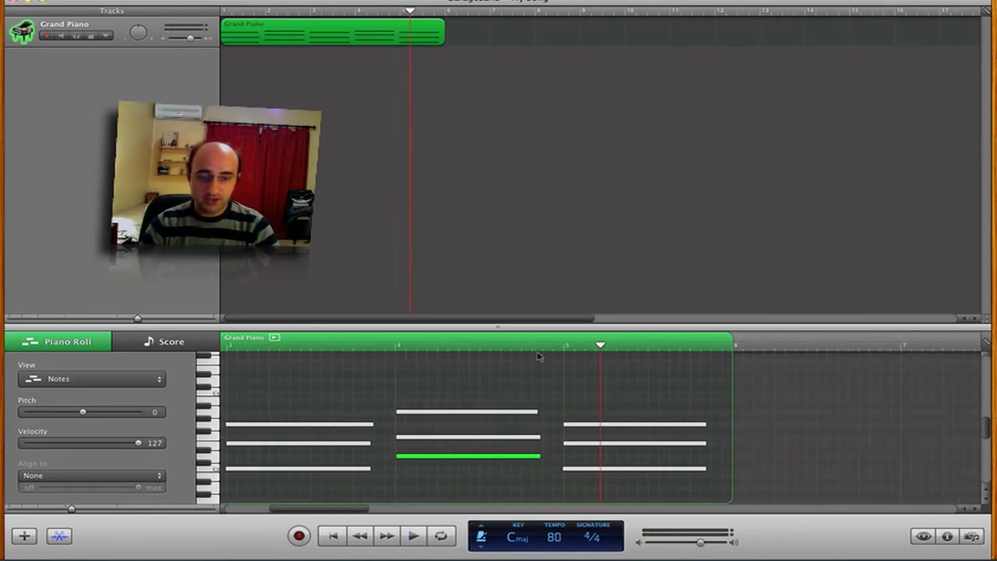
scroll(576, 355, "left", 5)
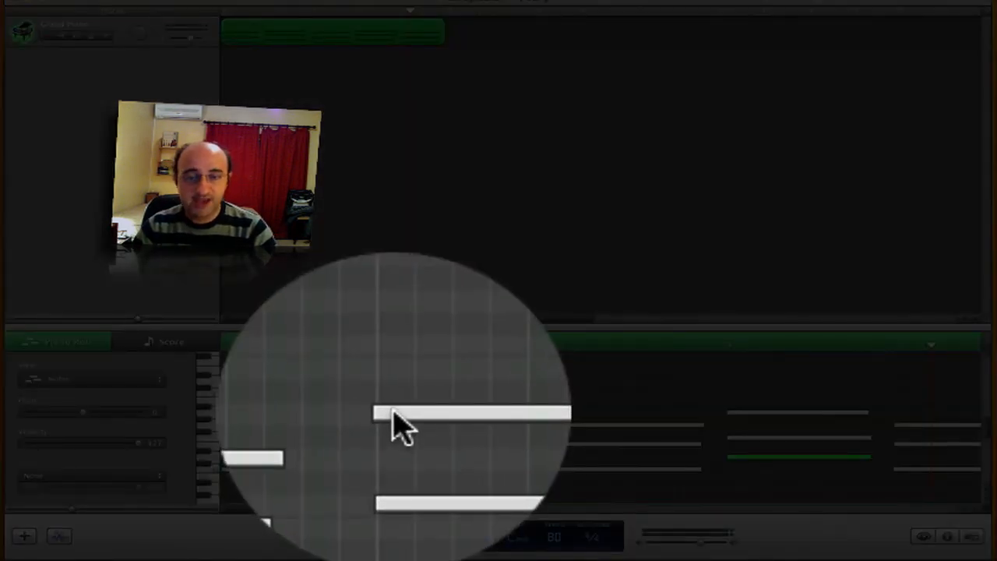
Zoom the piano roll out to bars 1–7 and drag-select all five chords.
mouse_move(394, 415)
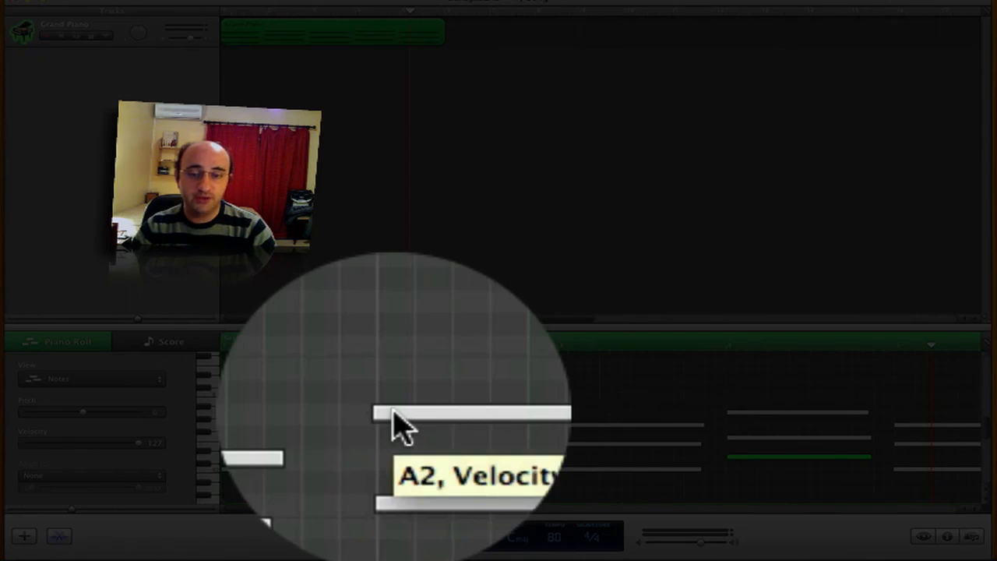
left_click(395, 414)
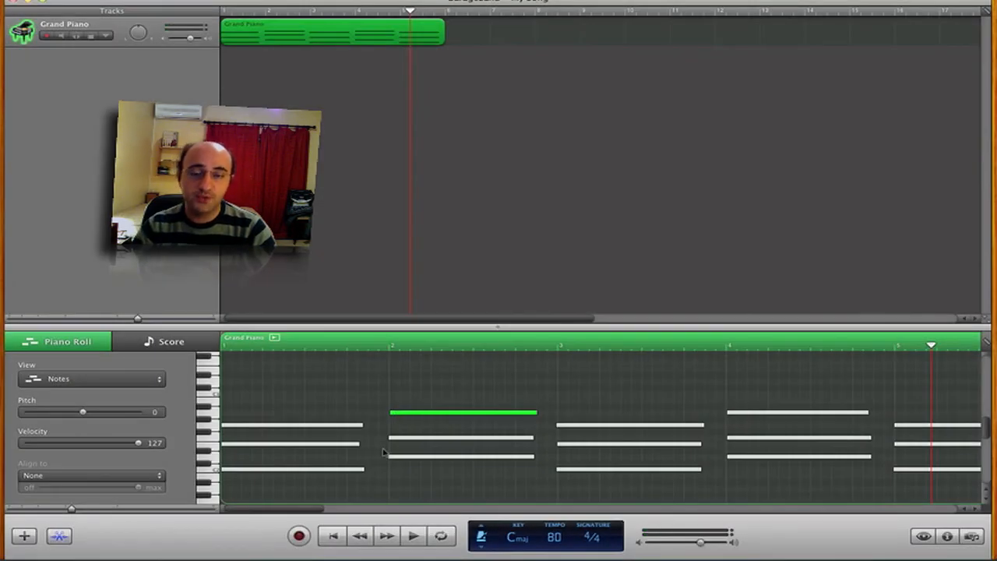
left_click(374, 391)
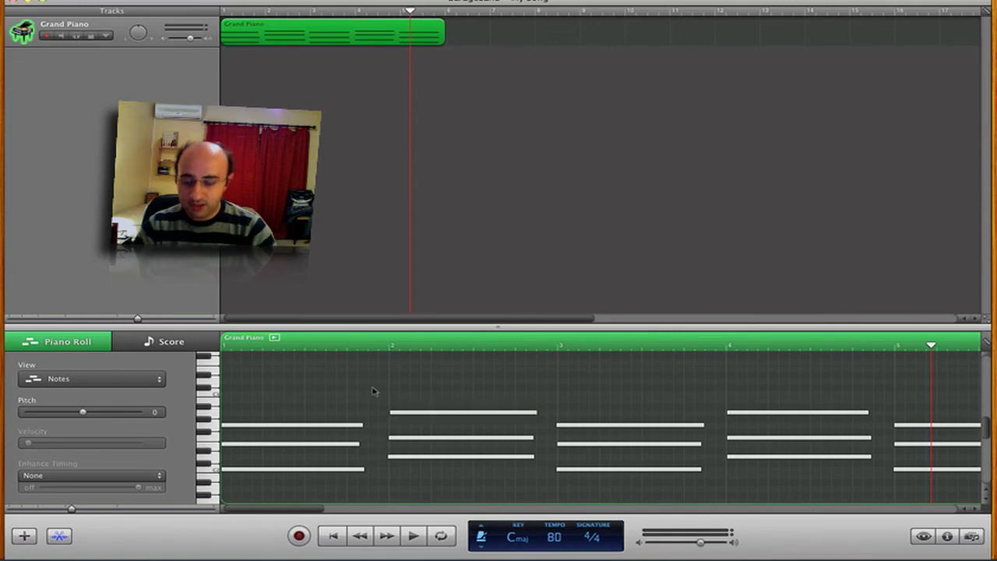
key("alt+Left")
key("Left")
key("Left")
key("Left")
key("Left")
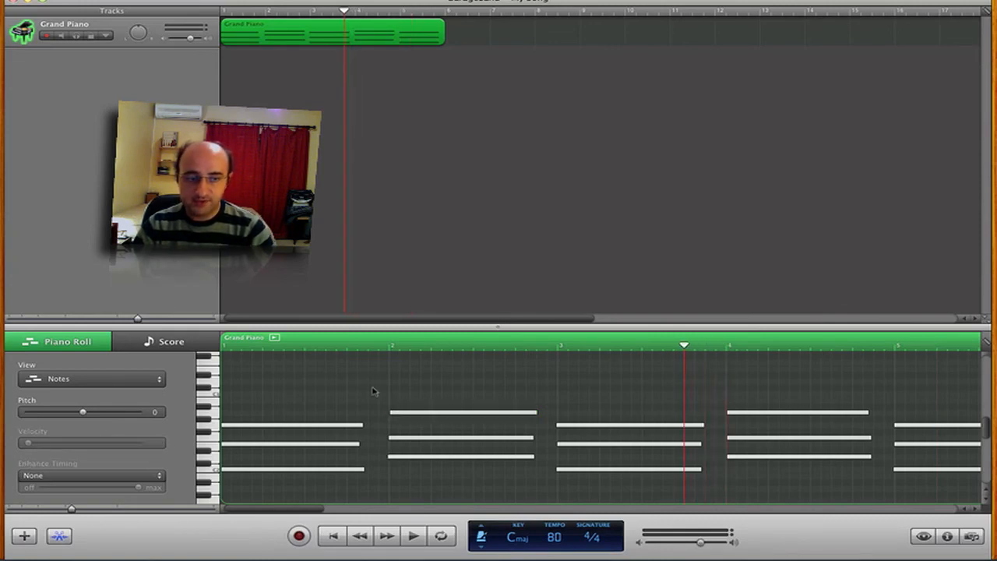
left_click_drag(71, 508, 29, 510)
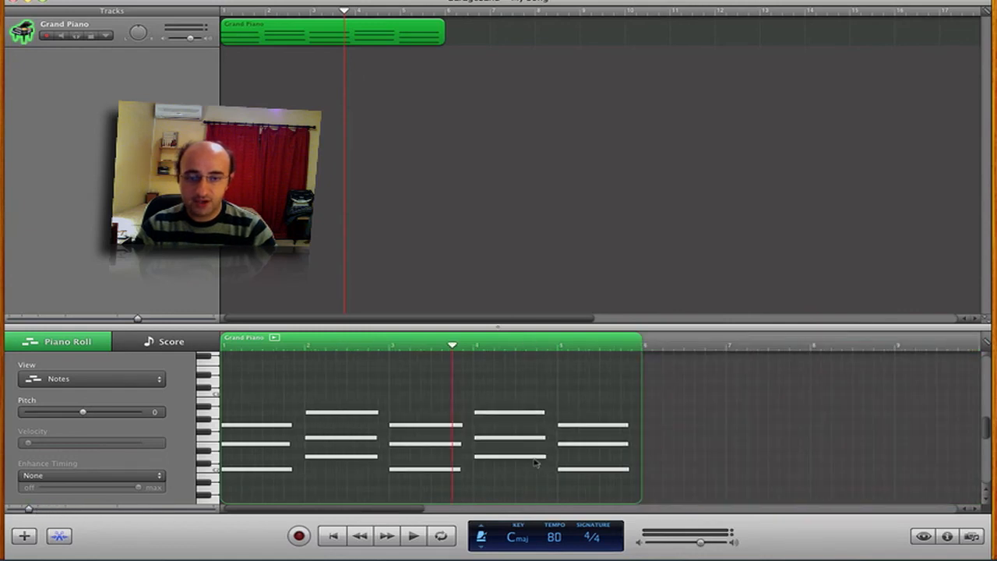
left_click_drag(631, 490, 224, 393)
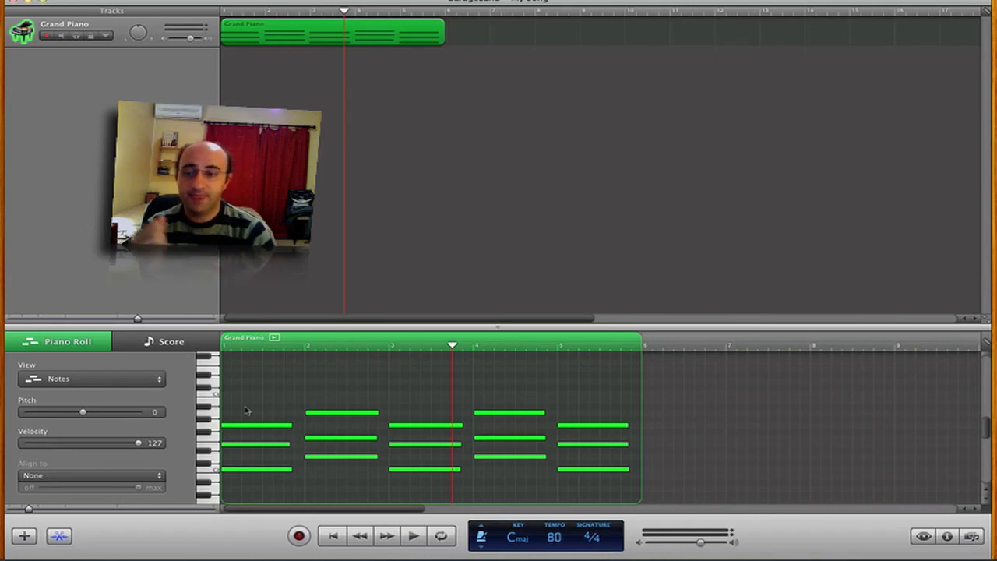
Quantize the selected notes to 1/4 Note and play the region from the start.
left_click(96, 477)
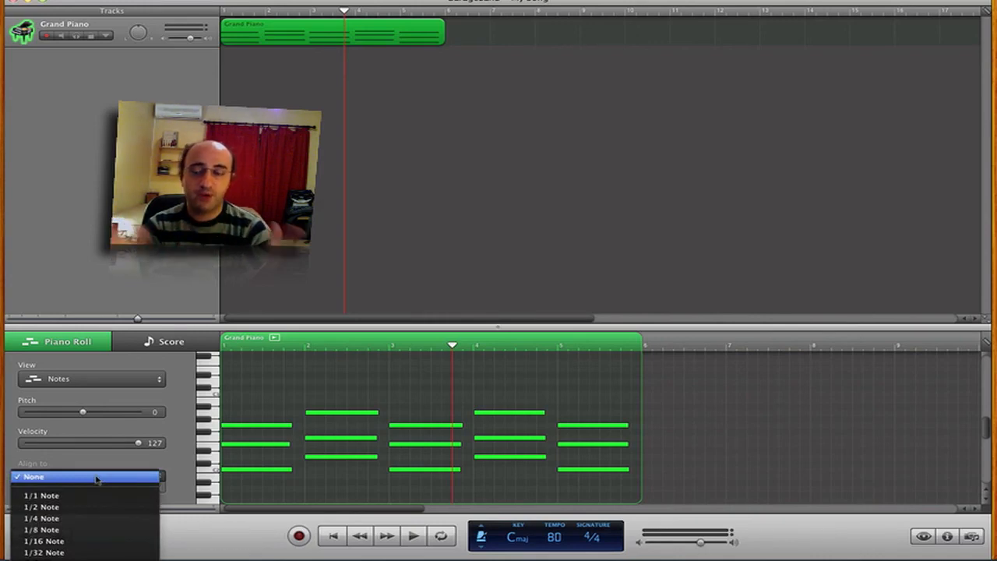
left_click(100, 517)
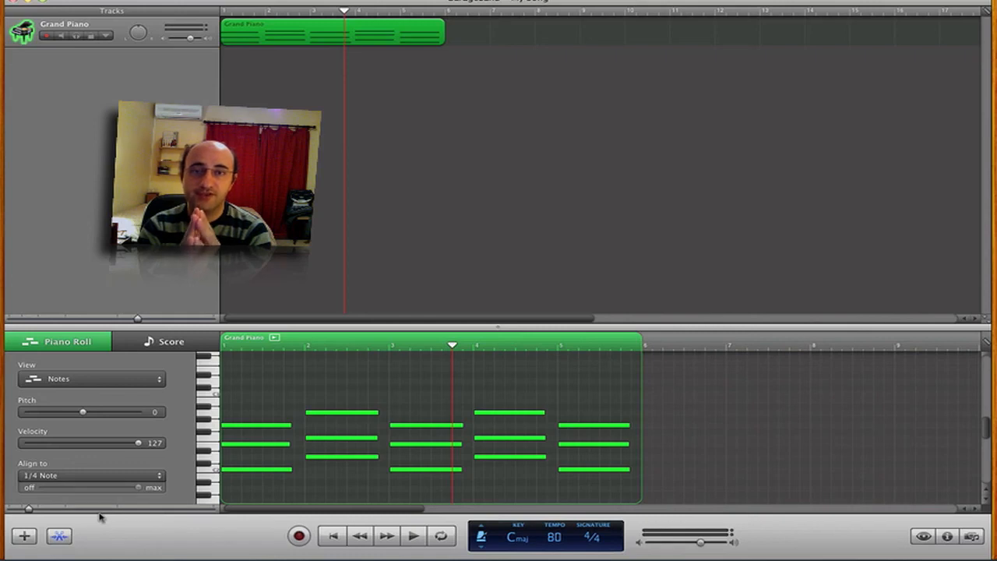
key("Return")
key("space")
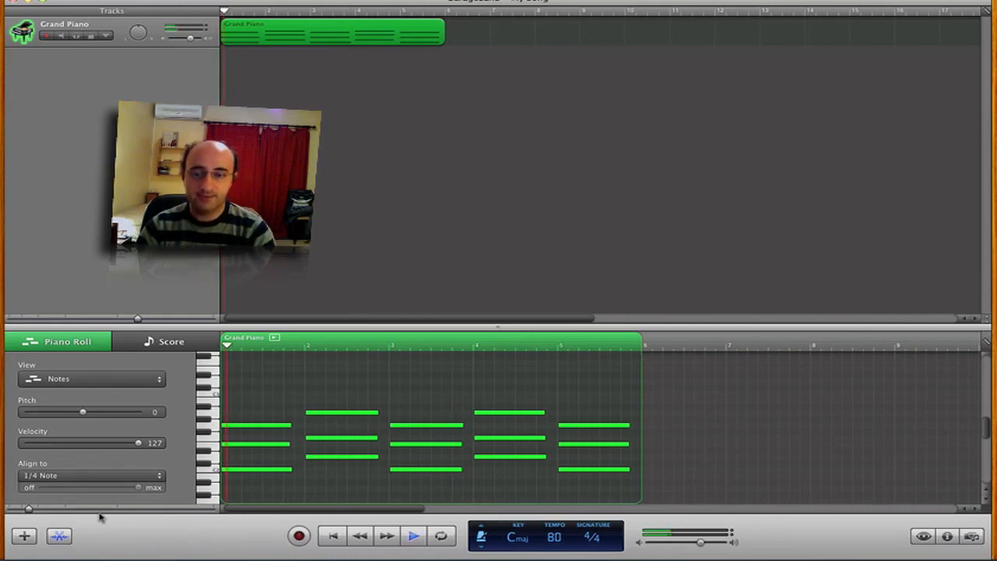